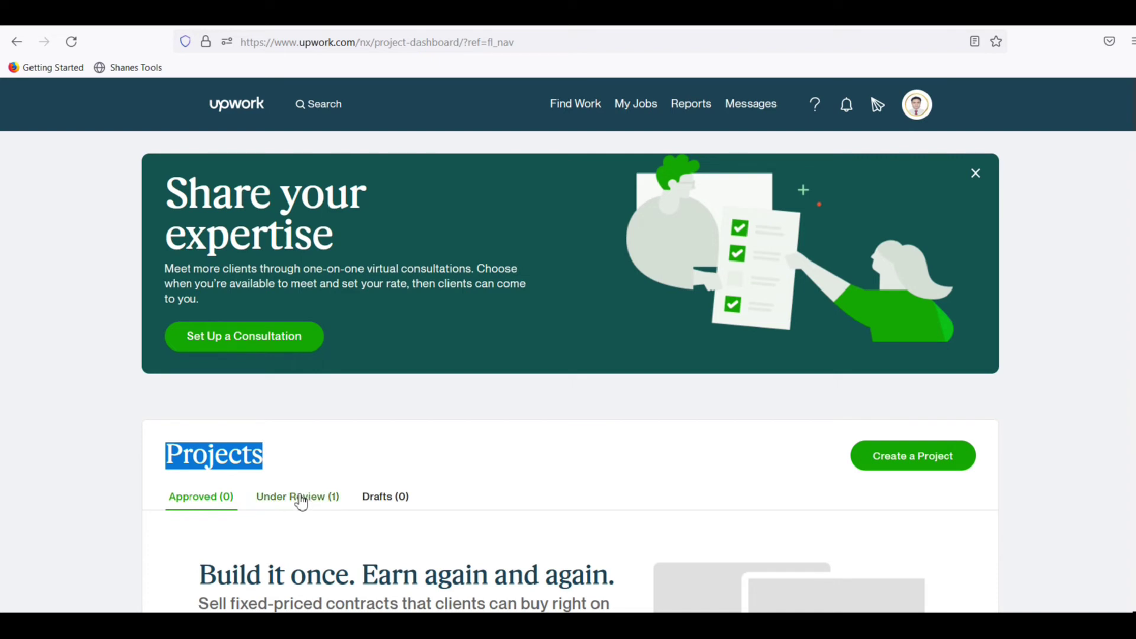
- Open the under-review project "You will get an amazing plagiarism free seo content writer" for editing
scroll(334, 496, "down", 3)
left_click(313, 343)
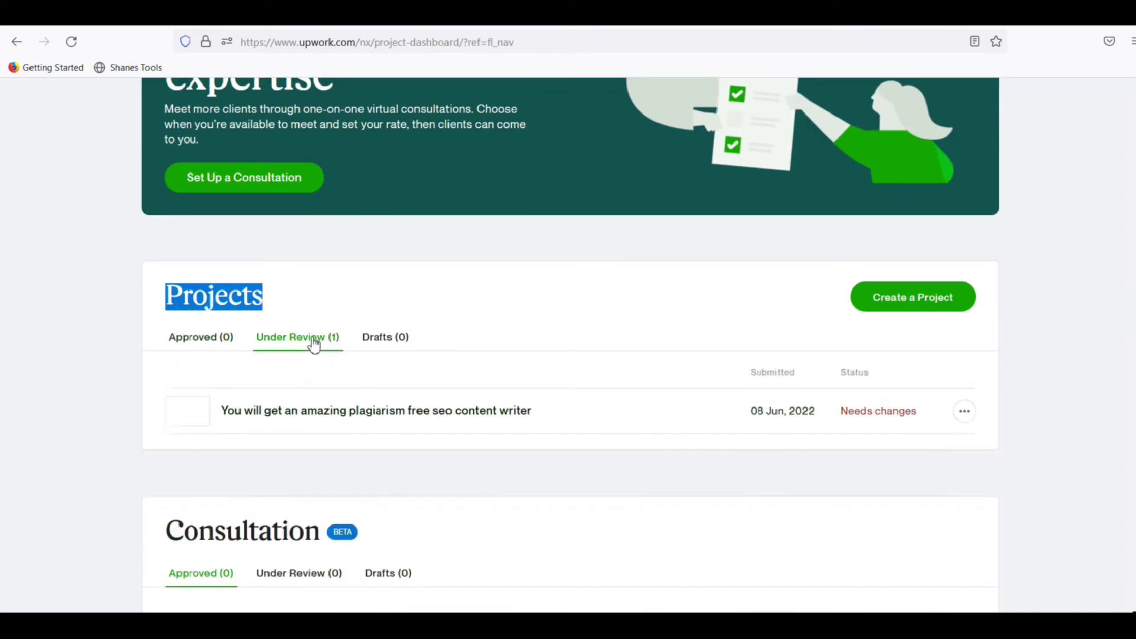
scroll(459, 360, "down", 4)
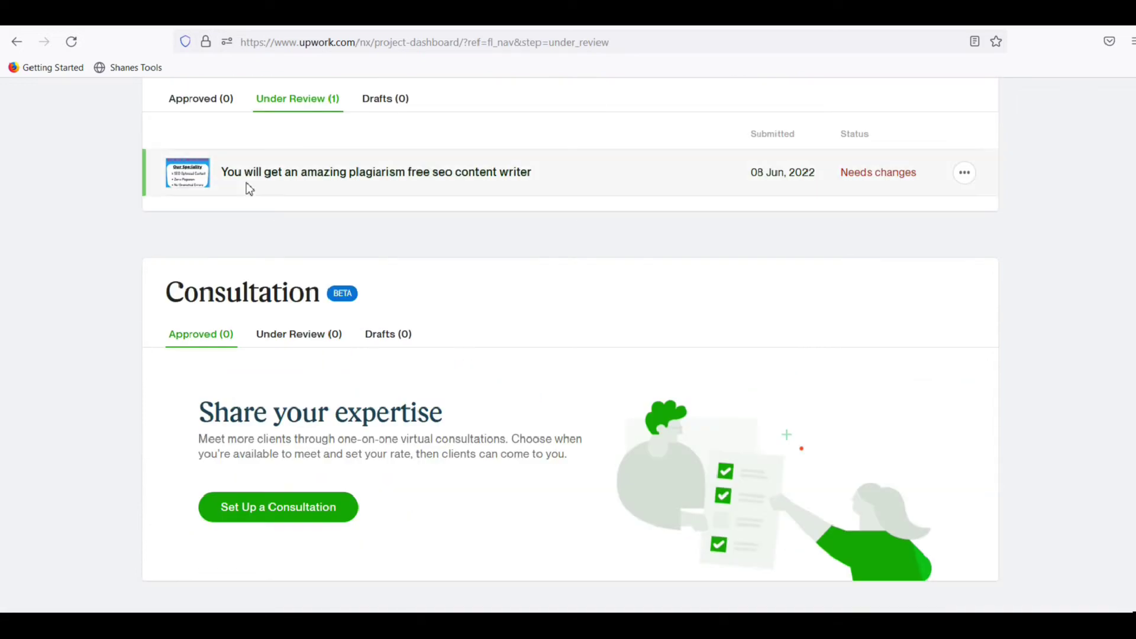
left_click(959, 180)
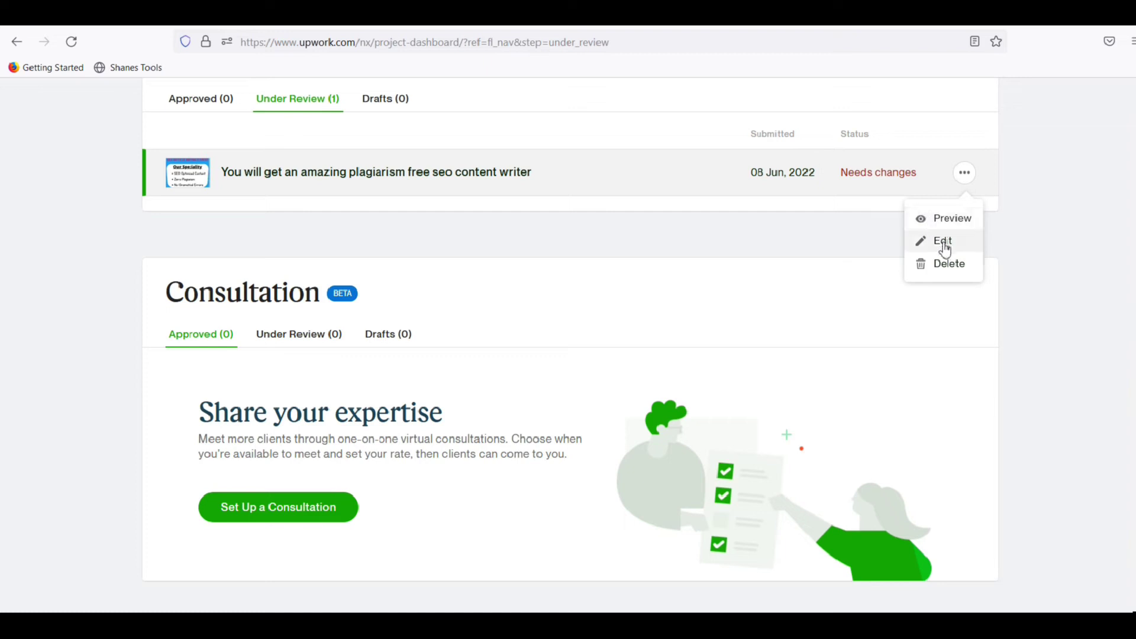
left_click(943, 242)
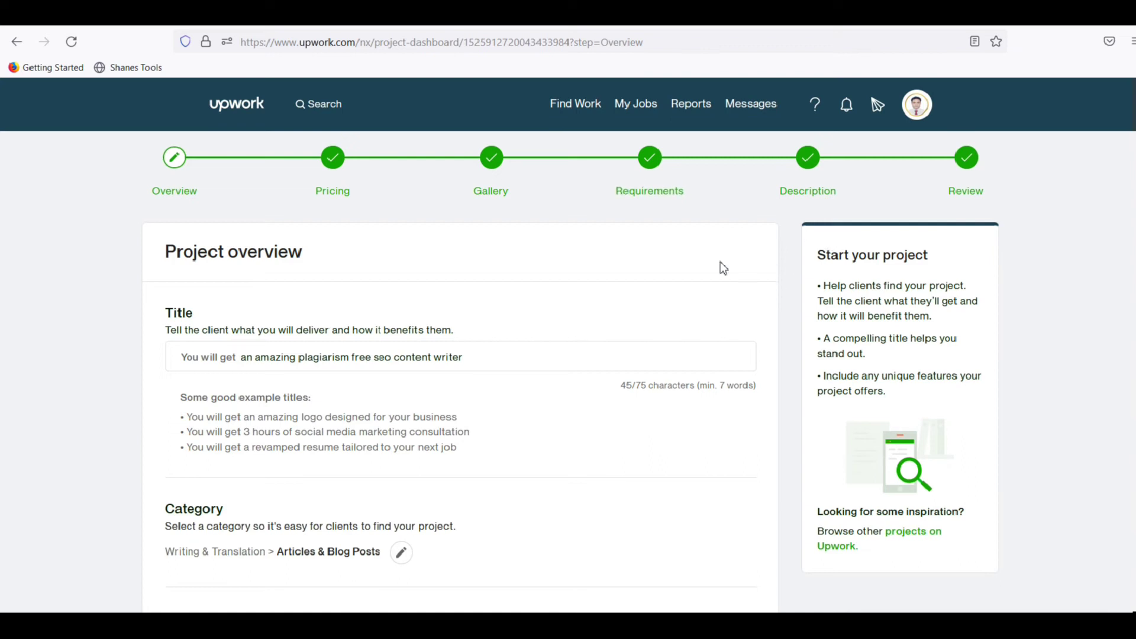
- Examine the project title and compare it with the good example titles given for it
scroll(478, 296, "down", 2)
mouse_move(185, 253)
left_click(223, 286)
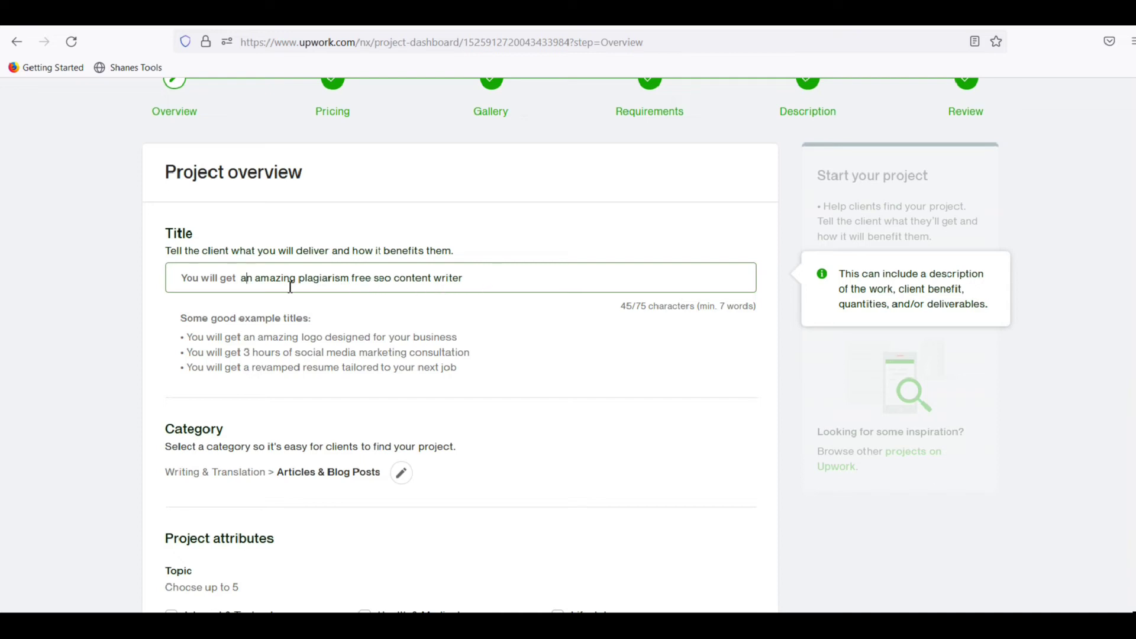
left_click(467, 285)
left_click(172, 369)
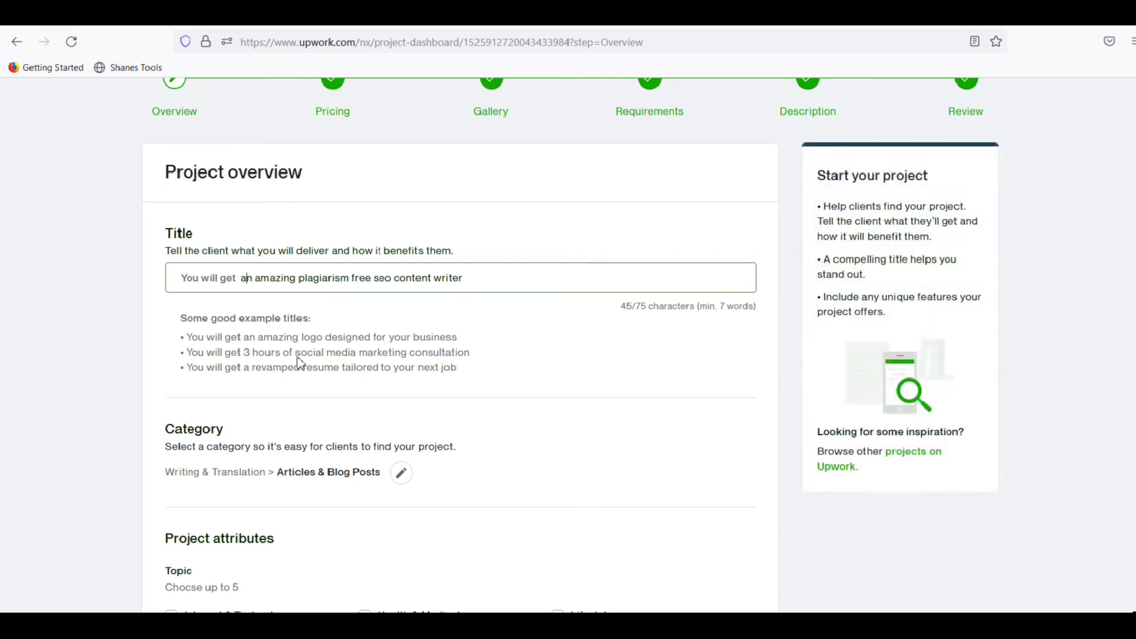
left_click_drag(206, 338, 453, 351)
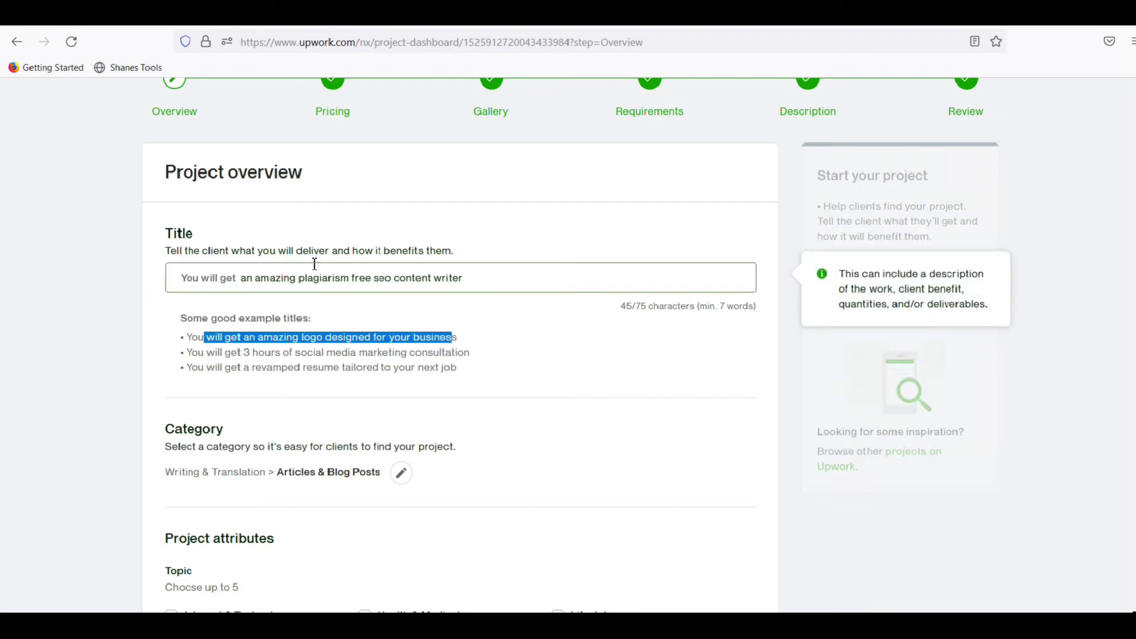
- Open the project category for editing and accept the category change confirmation
scroll(318, 357, "down", 3)
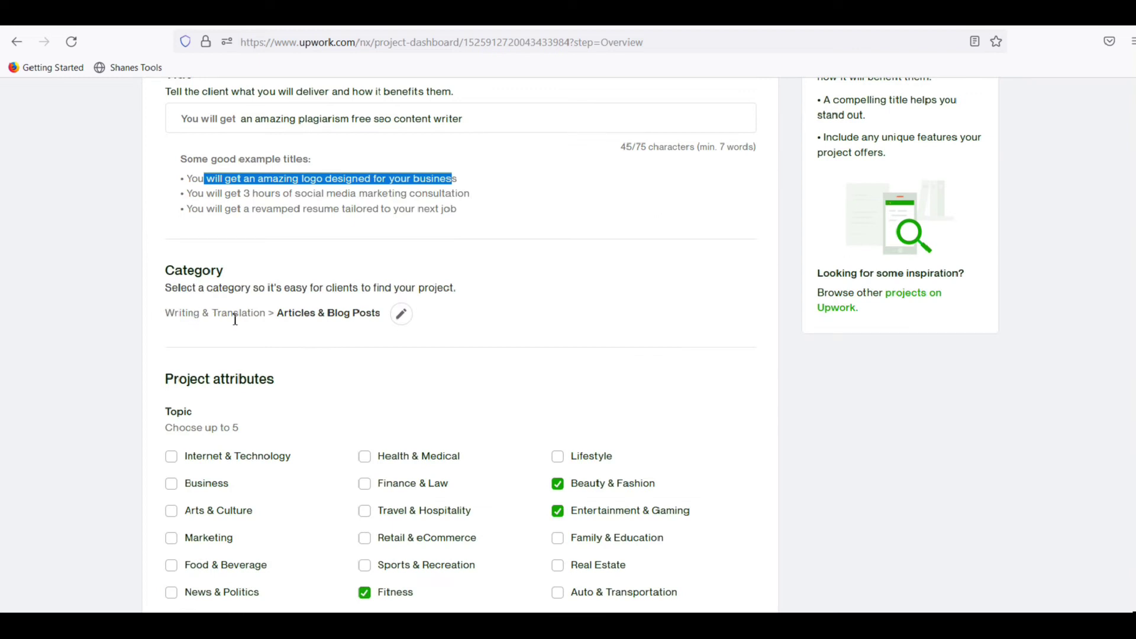
left_click(403, 318)
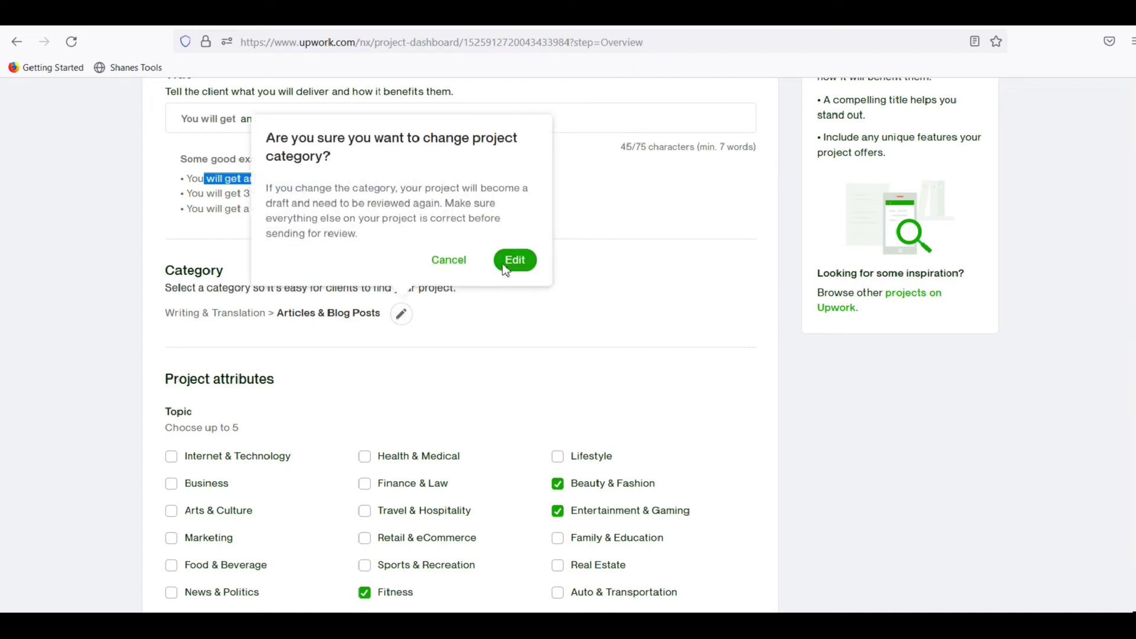
left_click(515, 261)
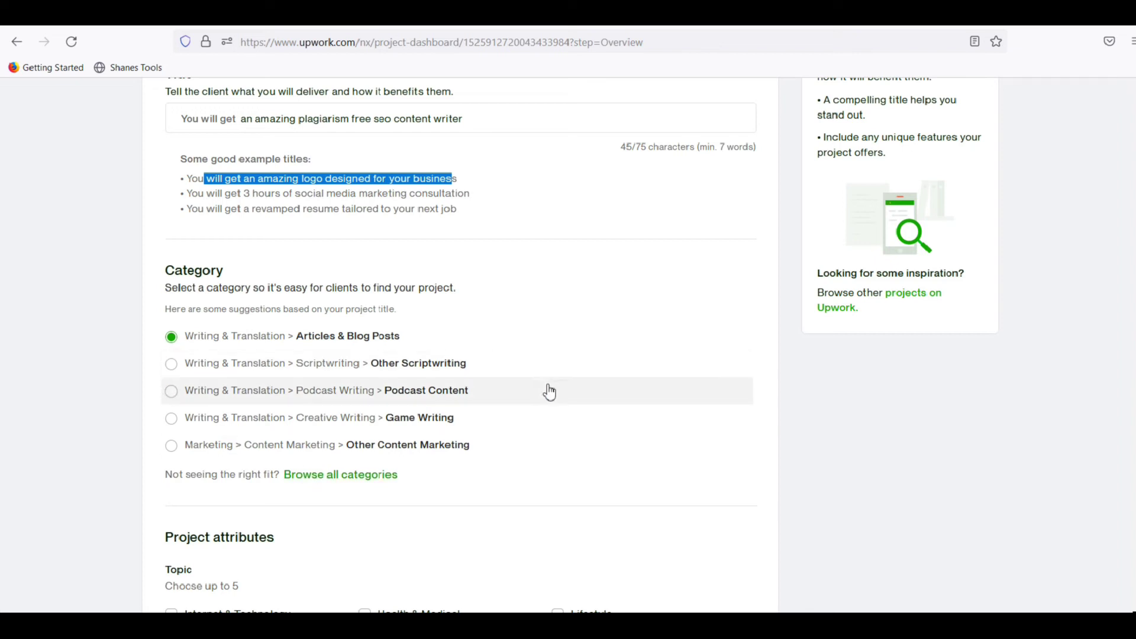
- Review the project's topic, language, tone, article type and search tag selections, including the tag limit
scroll(617, 393, "down", 5)
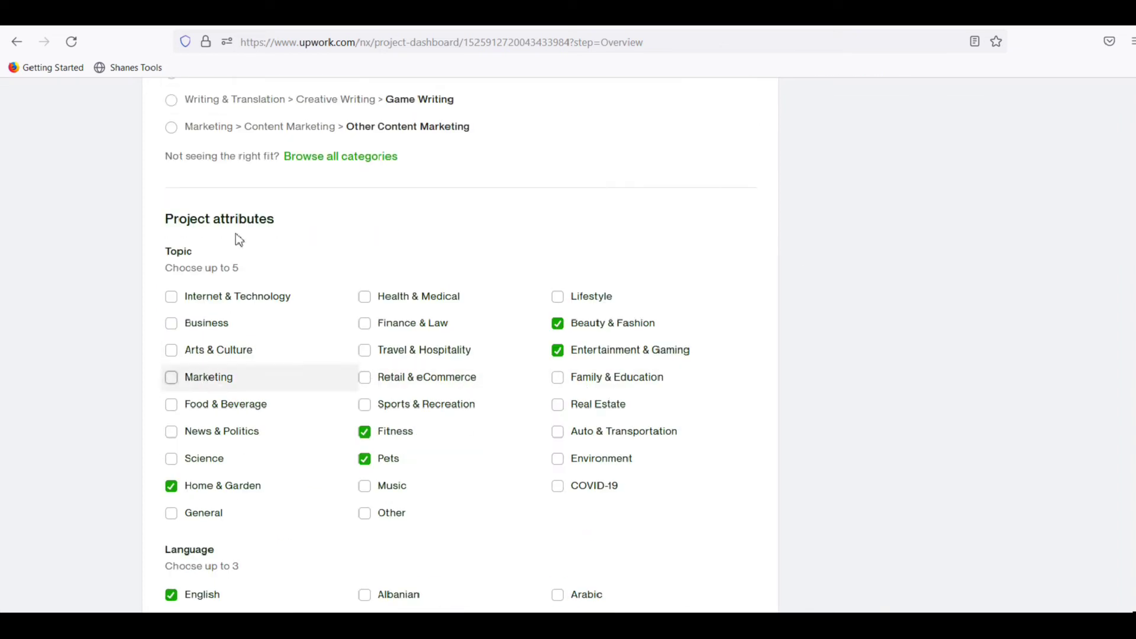
scroll(319, 467, "down", 3)
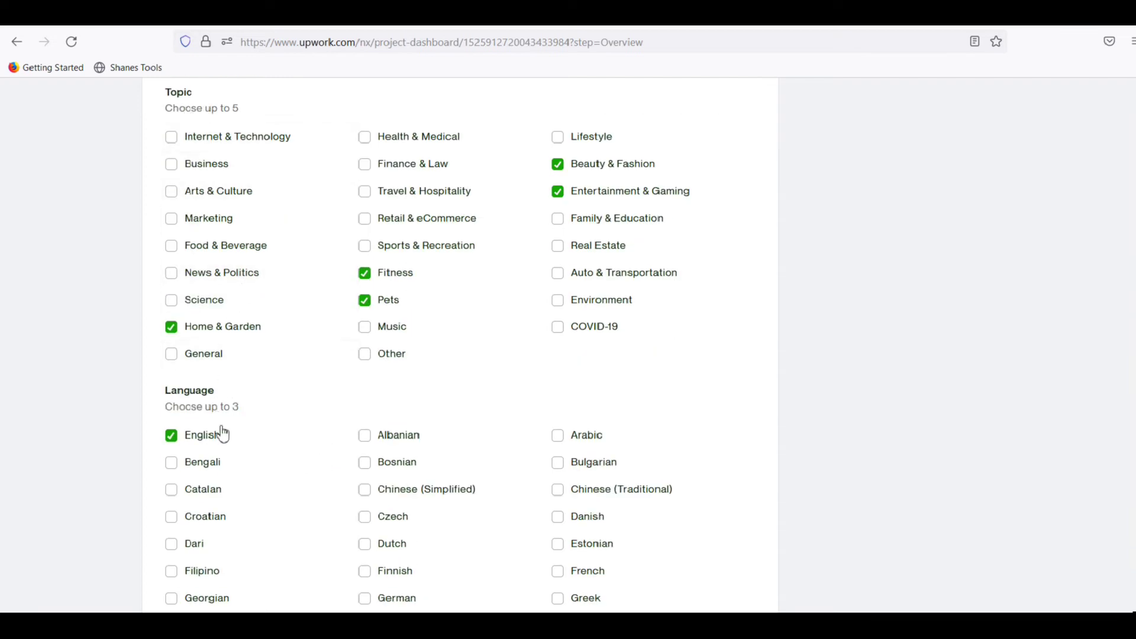
scroll(308, 462, "down", 9)
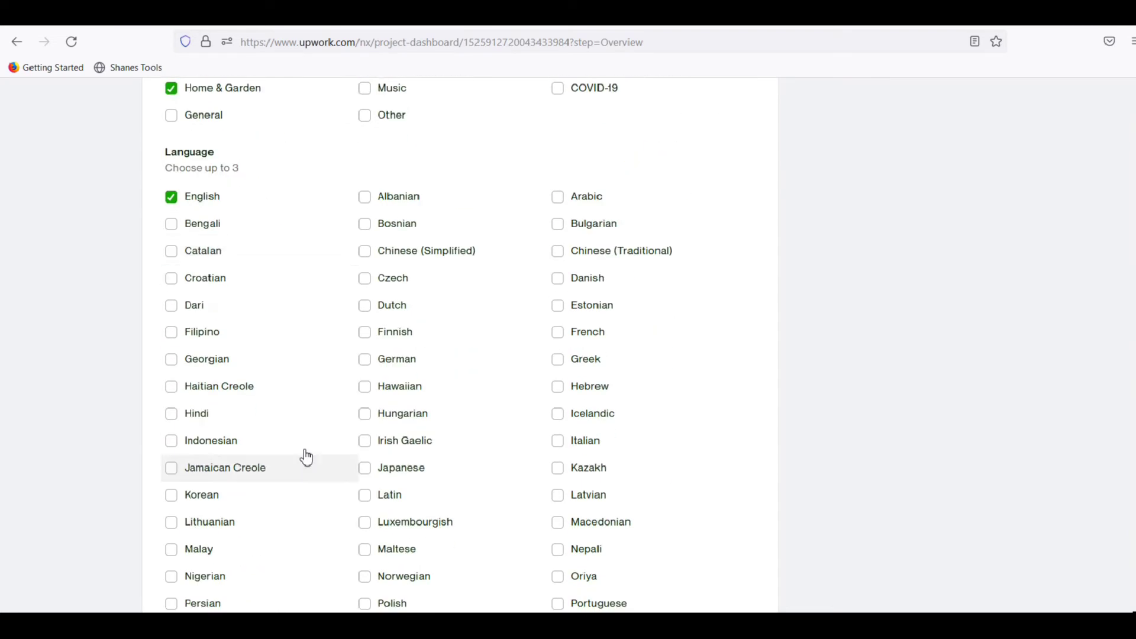
scroll(297, 453, "down", 5)
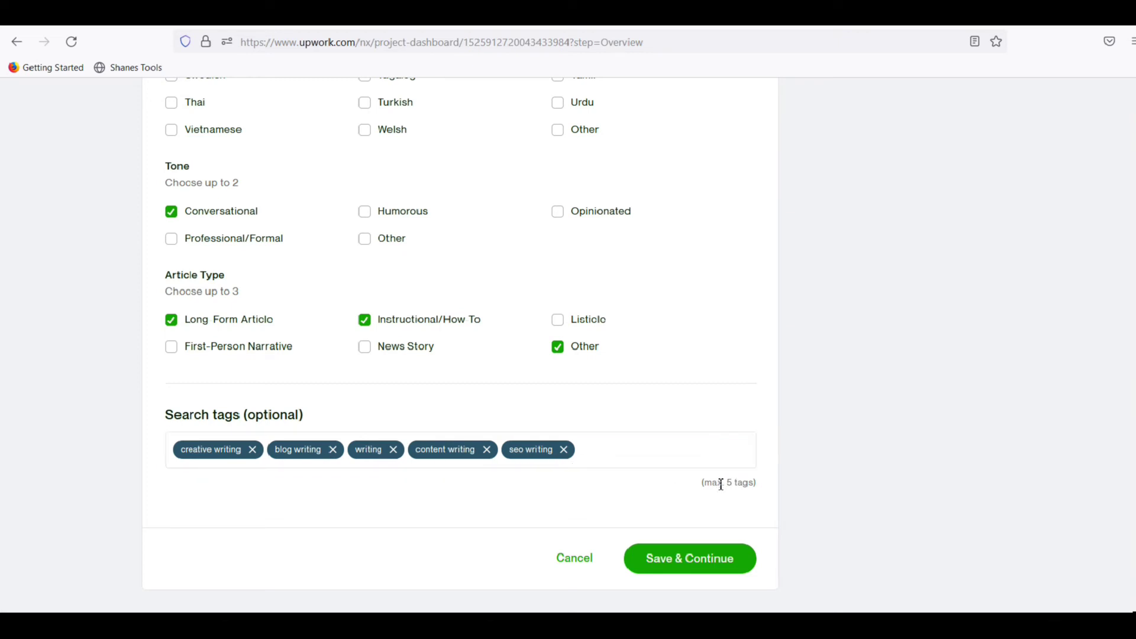
left_click_drag(712, 483, 748, 485)
scroll(797, 514, "up", 20)
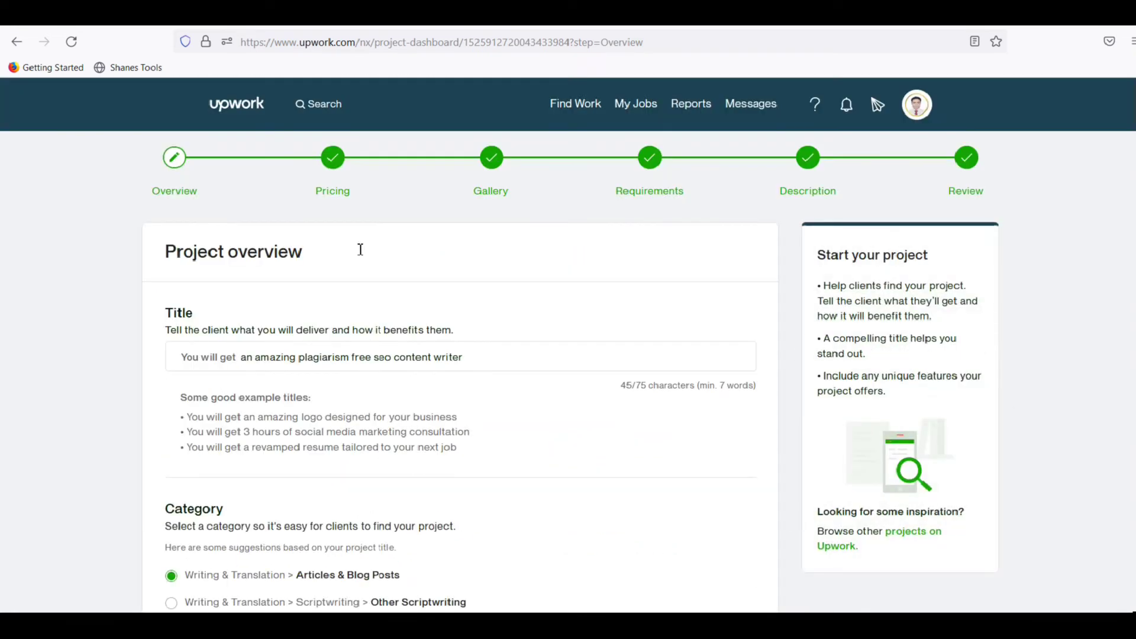
- Go to the project's Pricing stage and examine the Starter tier's custom title
left_click(332, 159)
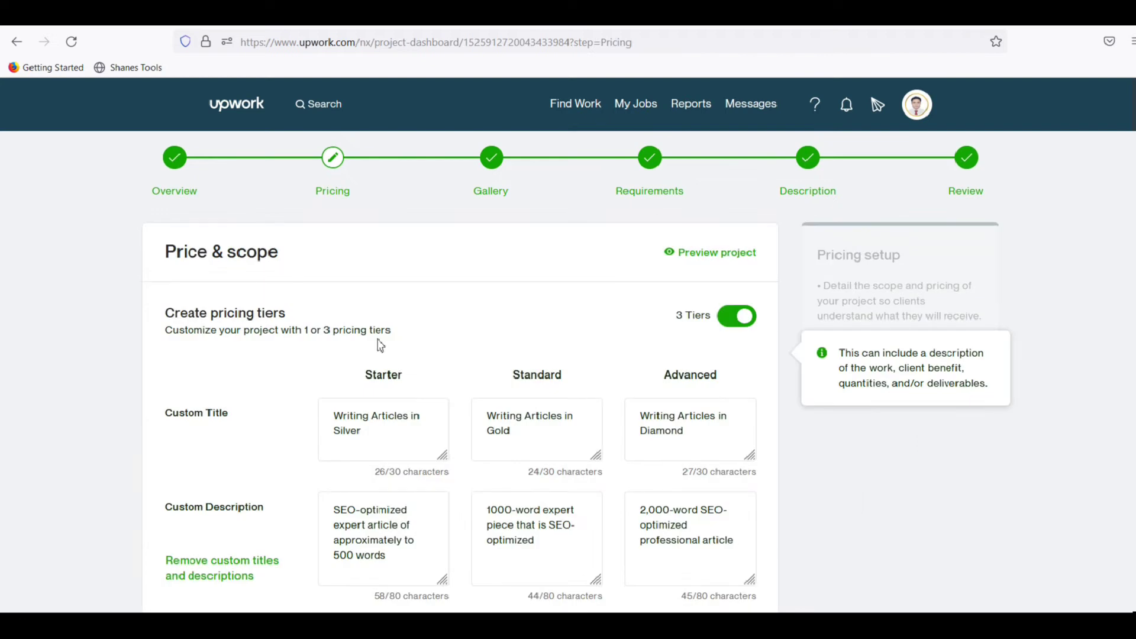
scroll(380, 345, "down", 2)
left_click(383, 353)
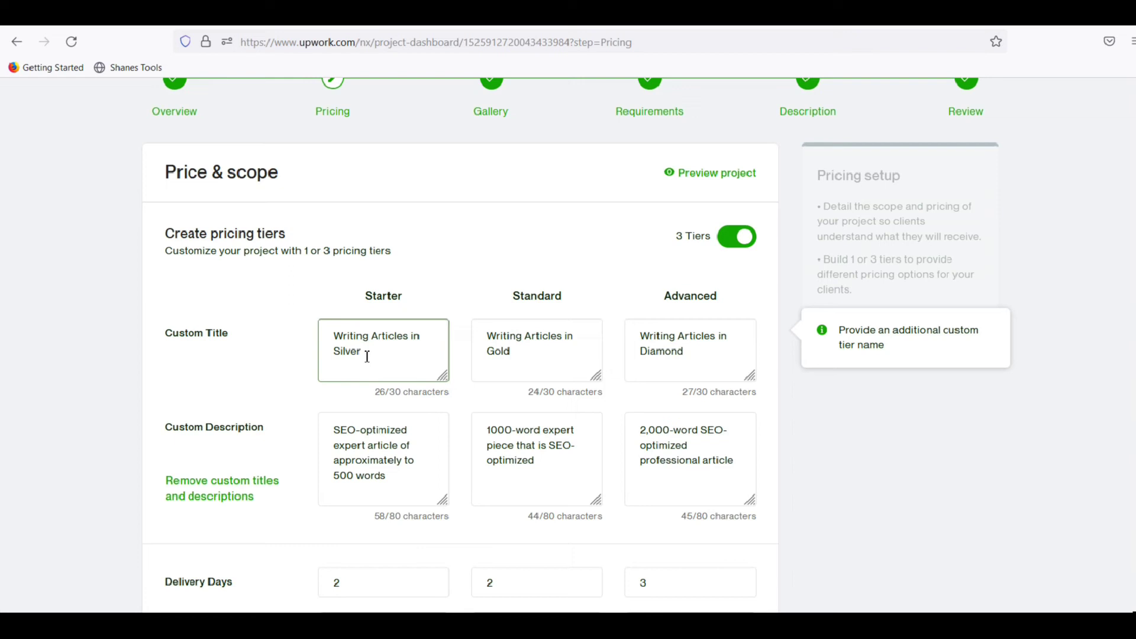
left_click_drag(365, 354, 339, 337)
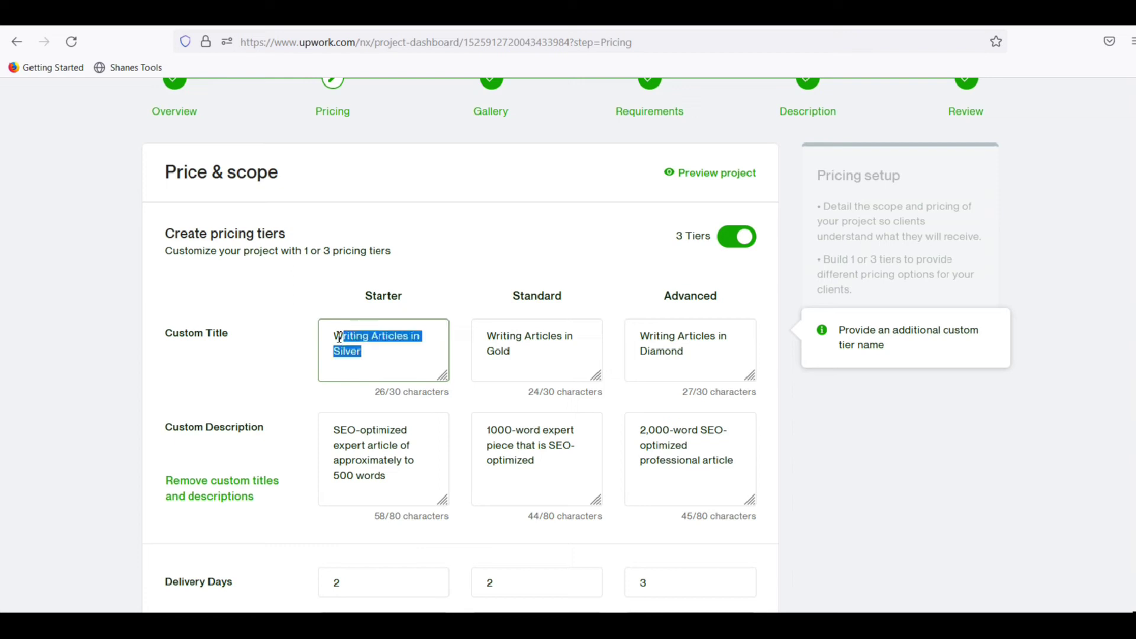
left_click(391, 347)
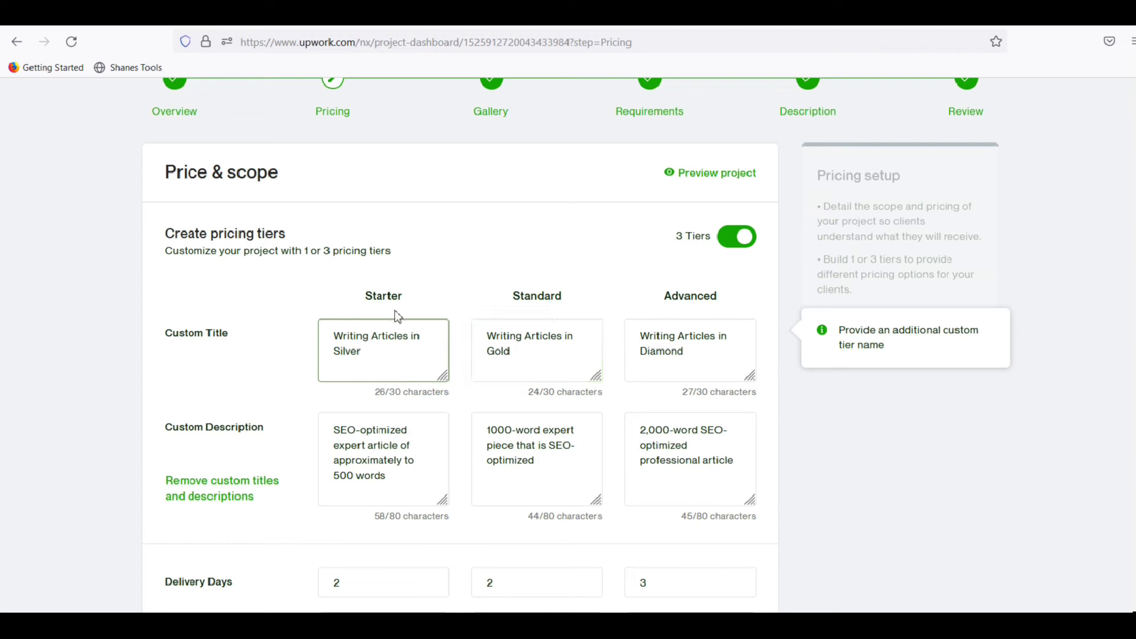
- Switch the project from three pricing tiers to a single tier and back to three
left_click(733, 240)
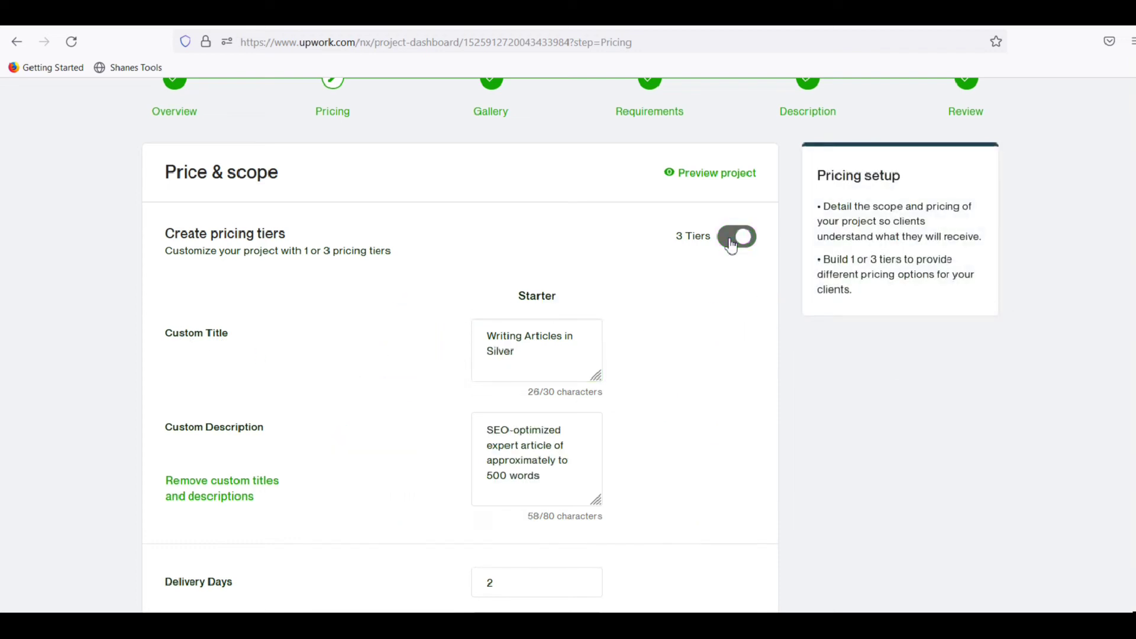
left_click(734, 240)
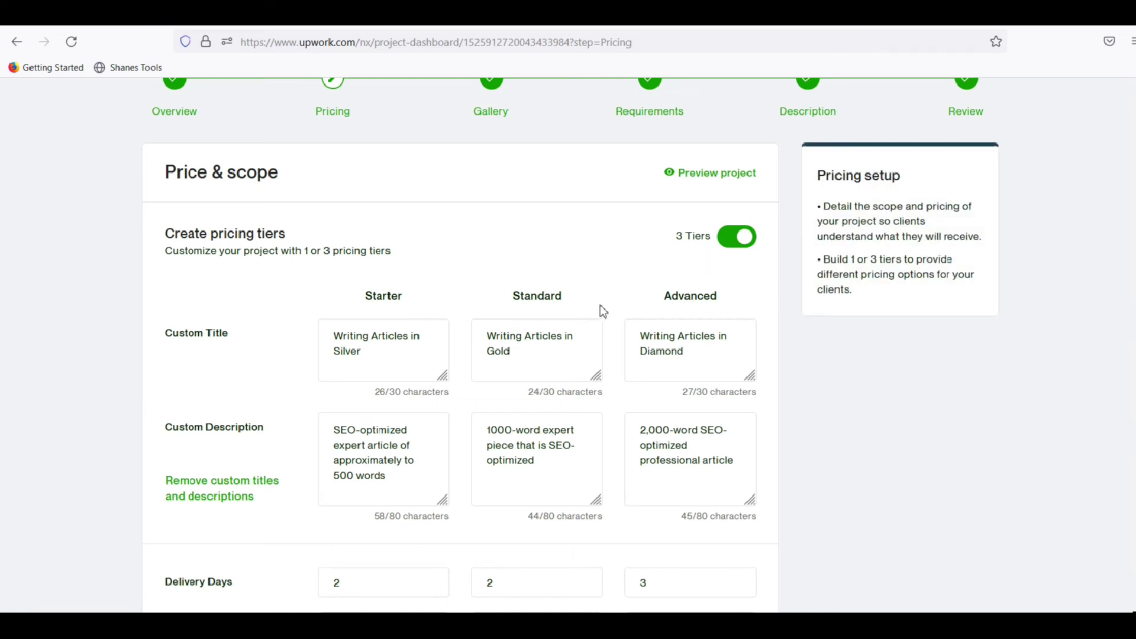
- Compare the custom titles of the Starter, Standard and Advanced pricing tiers
left_click(371, 352)
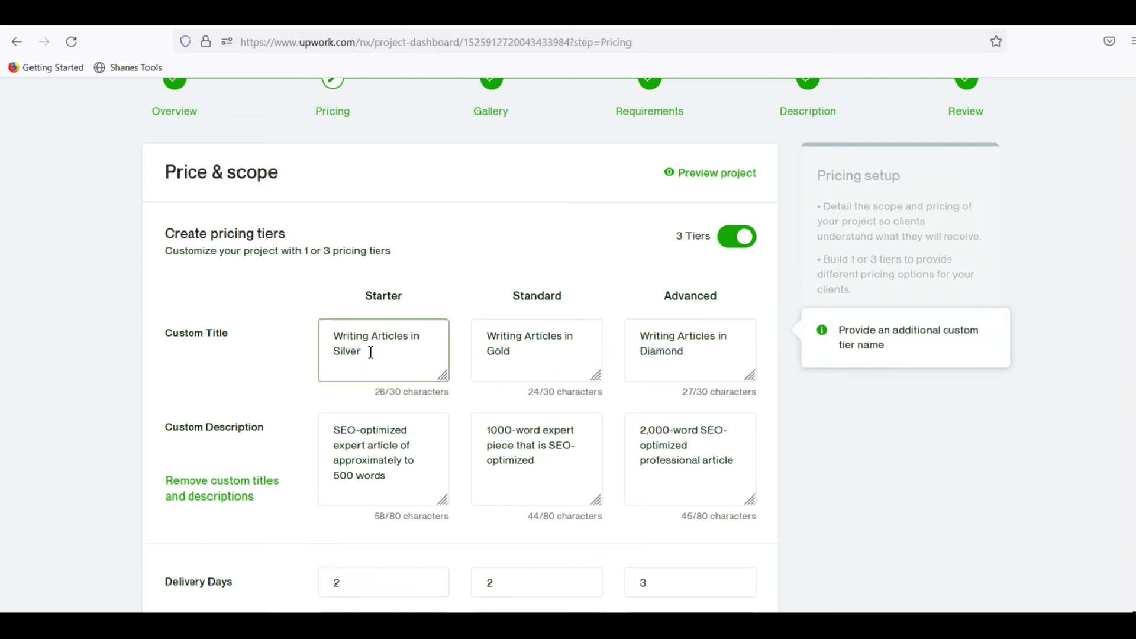
left_click(558, 335)
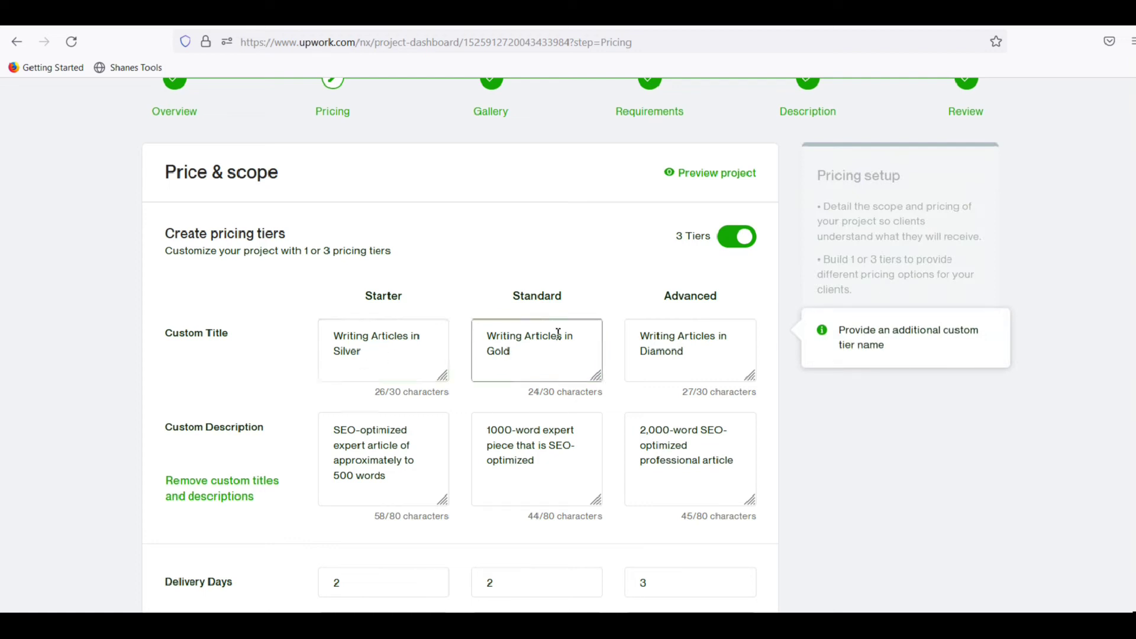
left_click(680, 334)
left_click(599, 358)
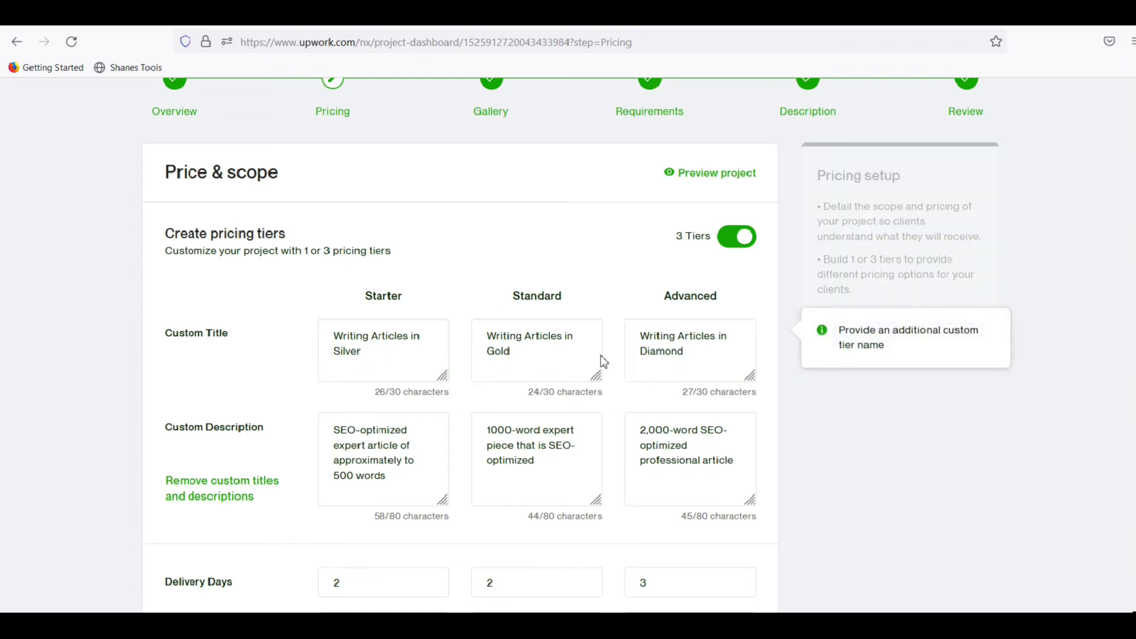
left_click(418, 328)
left_click(559, 258)
- Review each tier's custom description, delivery days, revisions, word count, service options and project price
scroll(559, 258, "down", 4)
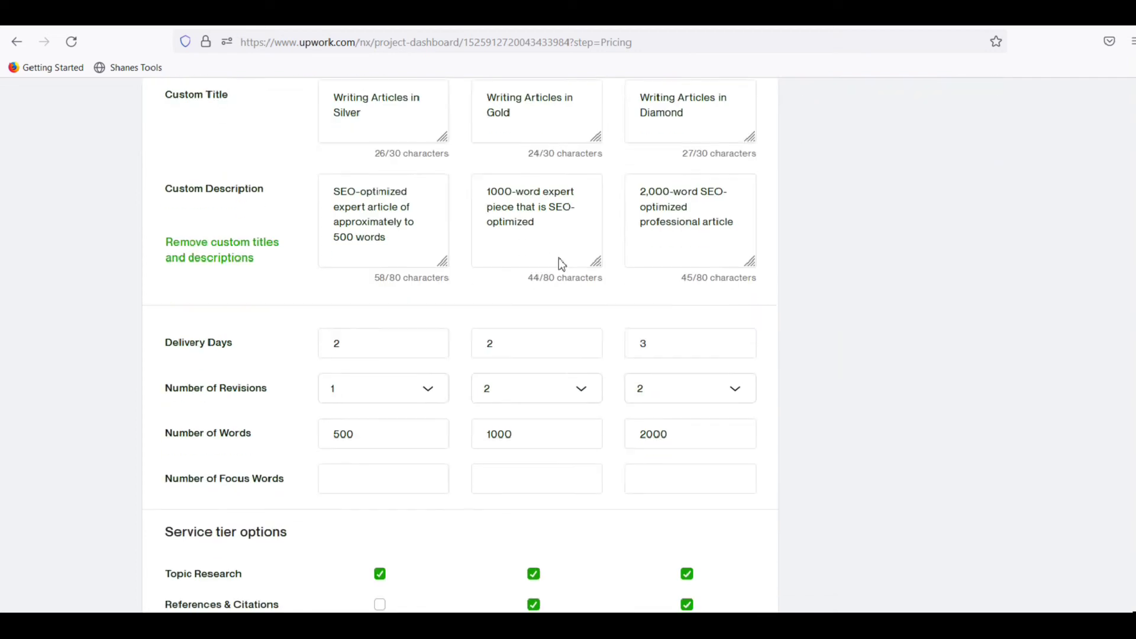
scroll(521, 263, "up", 3)
left_click(358, 380)
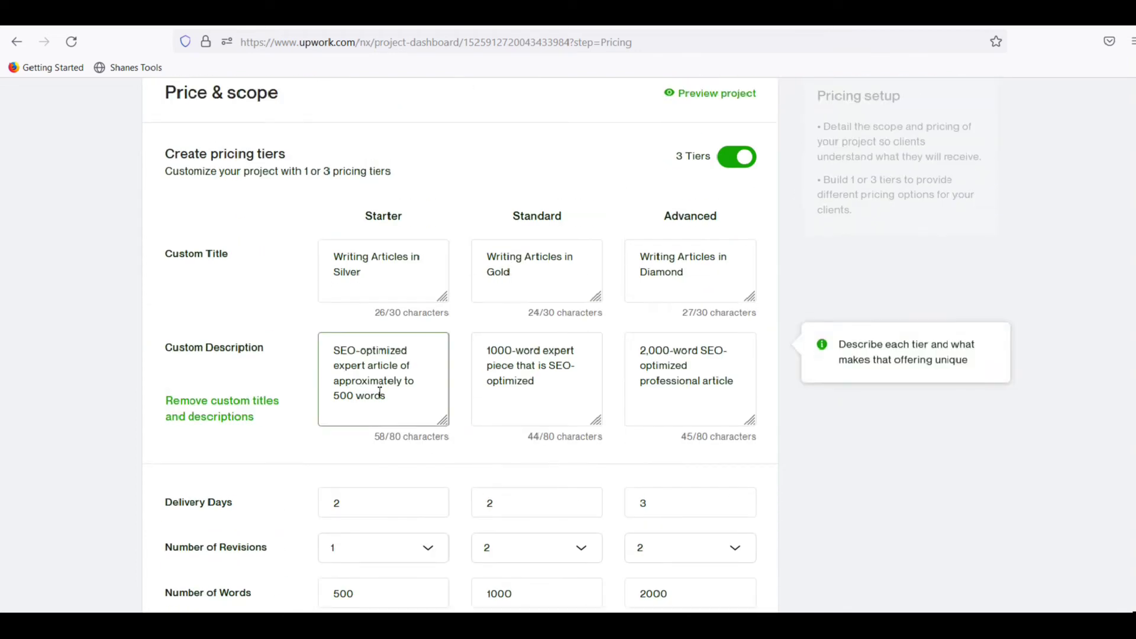
scroll(344, 268, "down", 3)
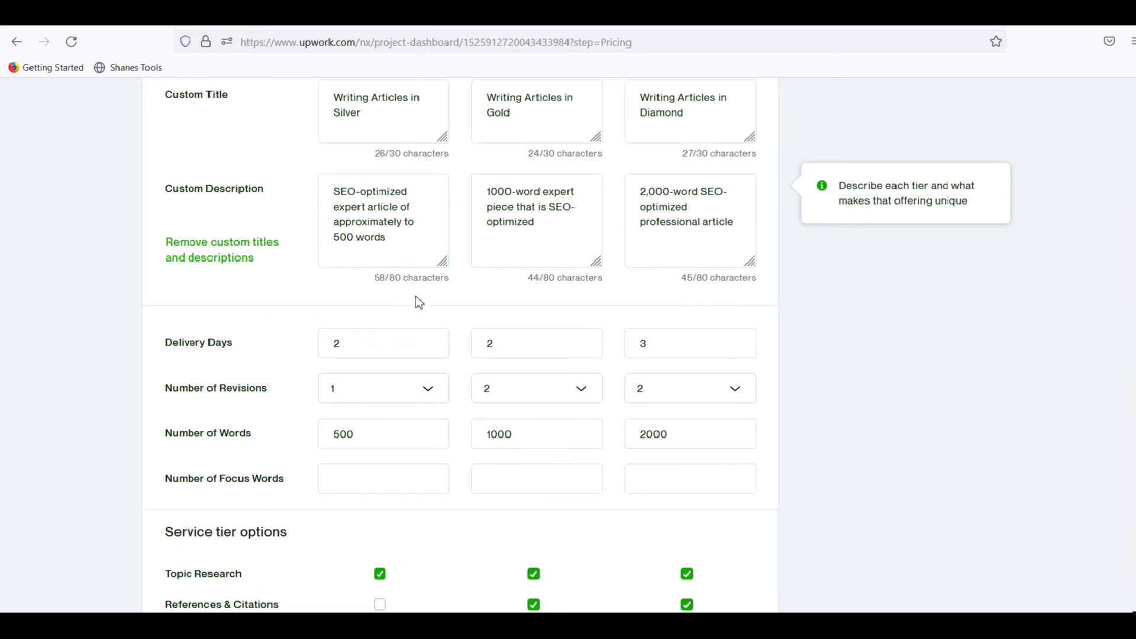
left_click(488, 338)
scroll(466, 341, "down", 1)
scroll(462, 335, "down", 3)
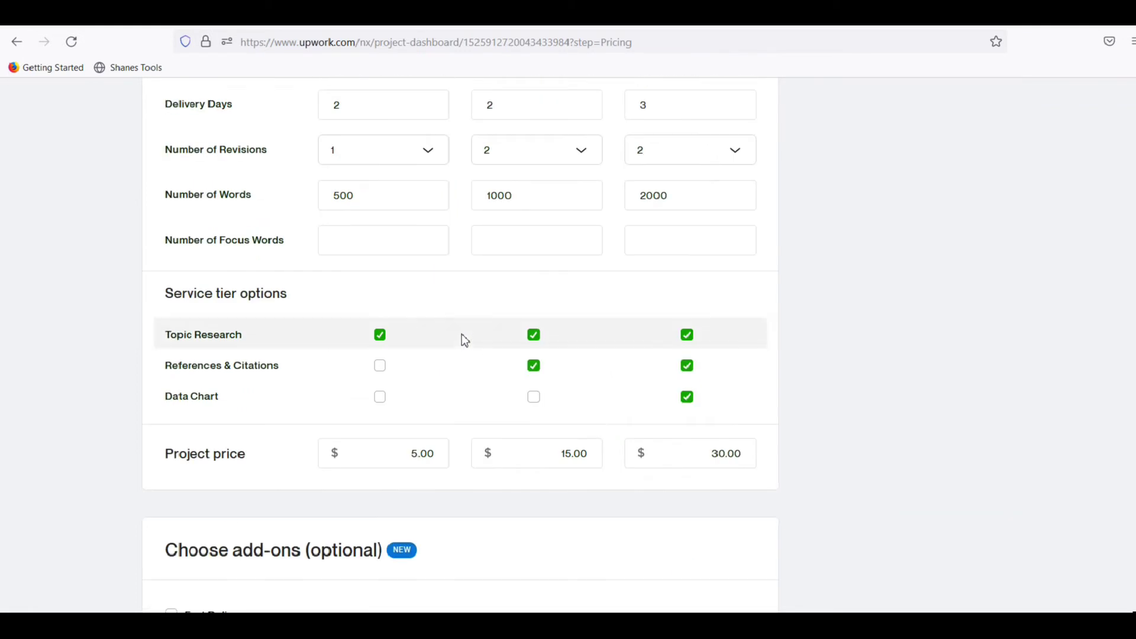
scroll(462, 332, "up", 1)
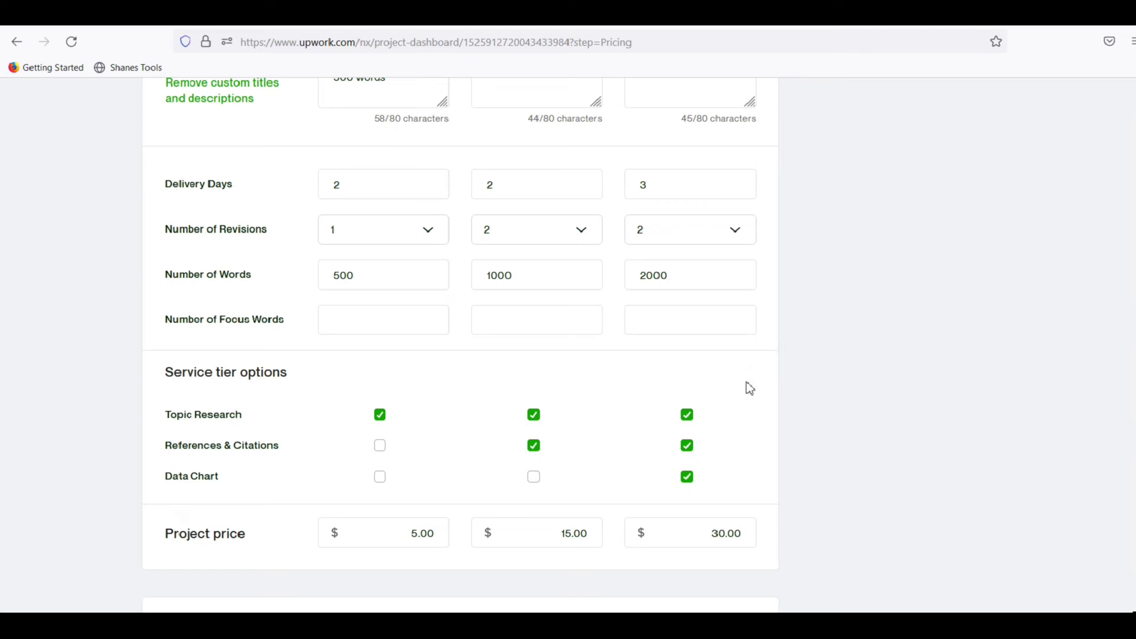
scroll(340, 334, "down", 4)
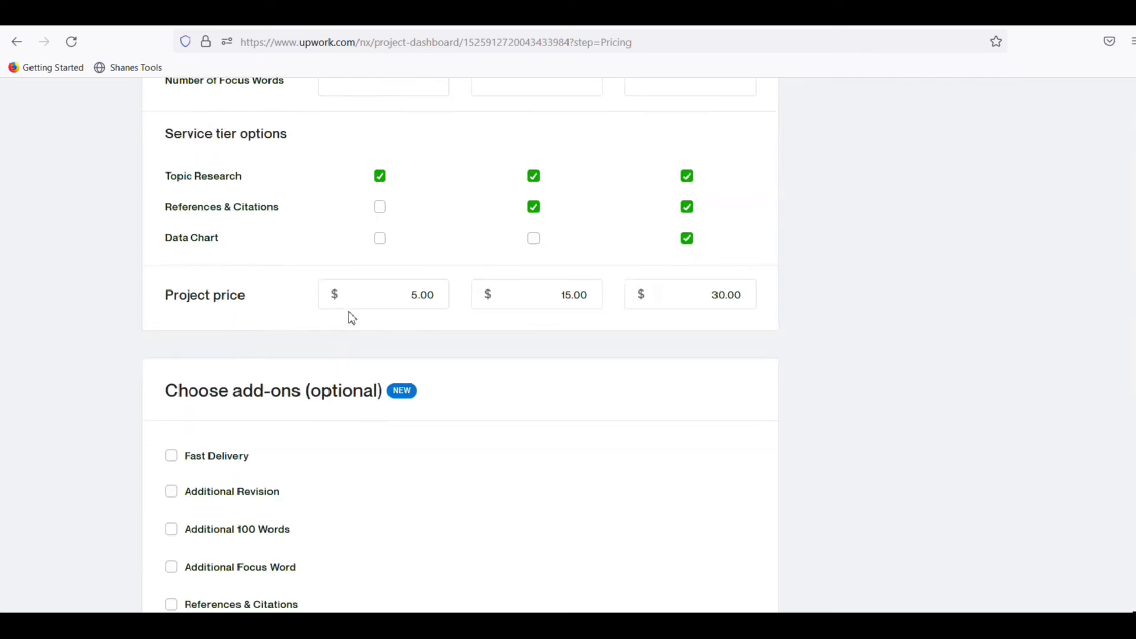
scroll(350, 317, "up", 9)
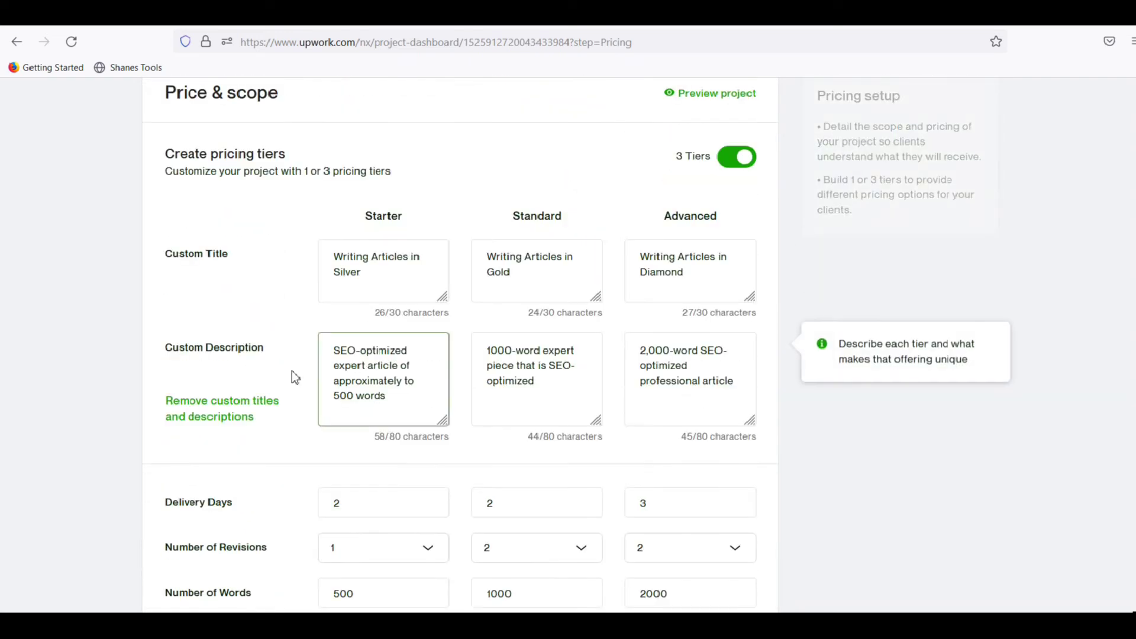
scroll(420, 394, "down", 3)
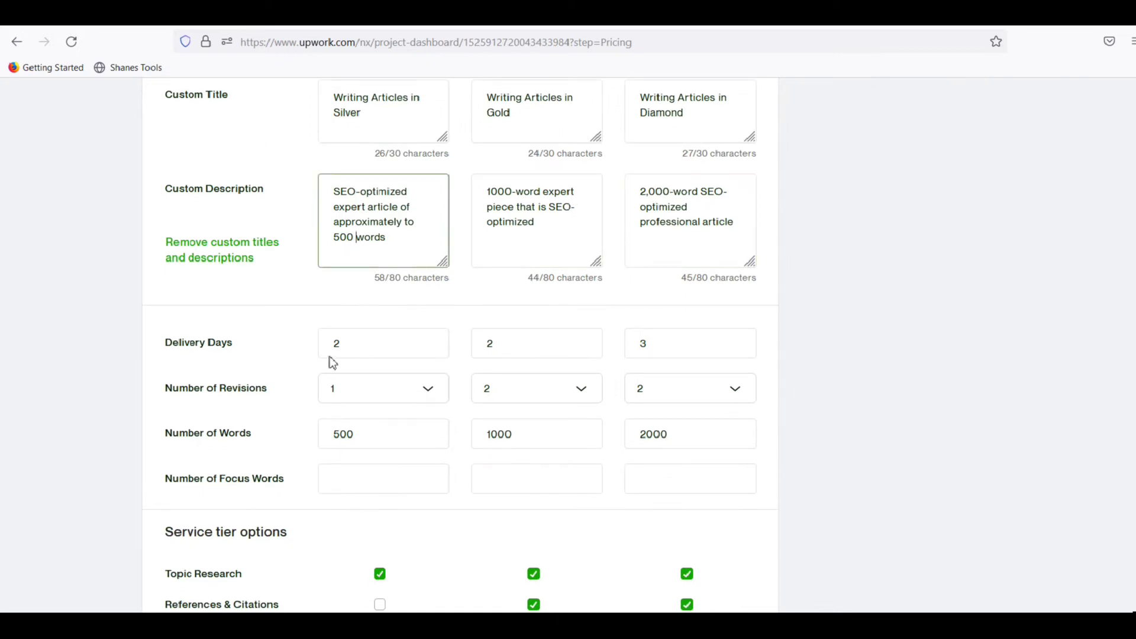
scroll(330, 363, "down", 3)
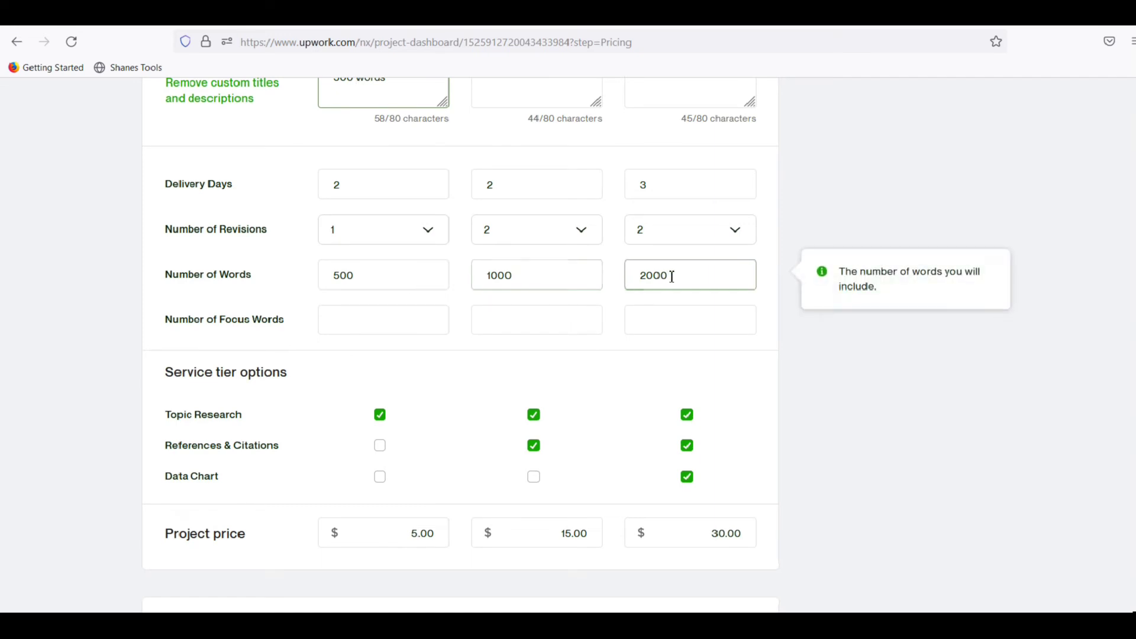
scroll(384, 181, "up", 3)
scroll(418, 399, "down", 3)
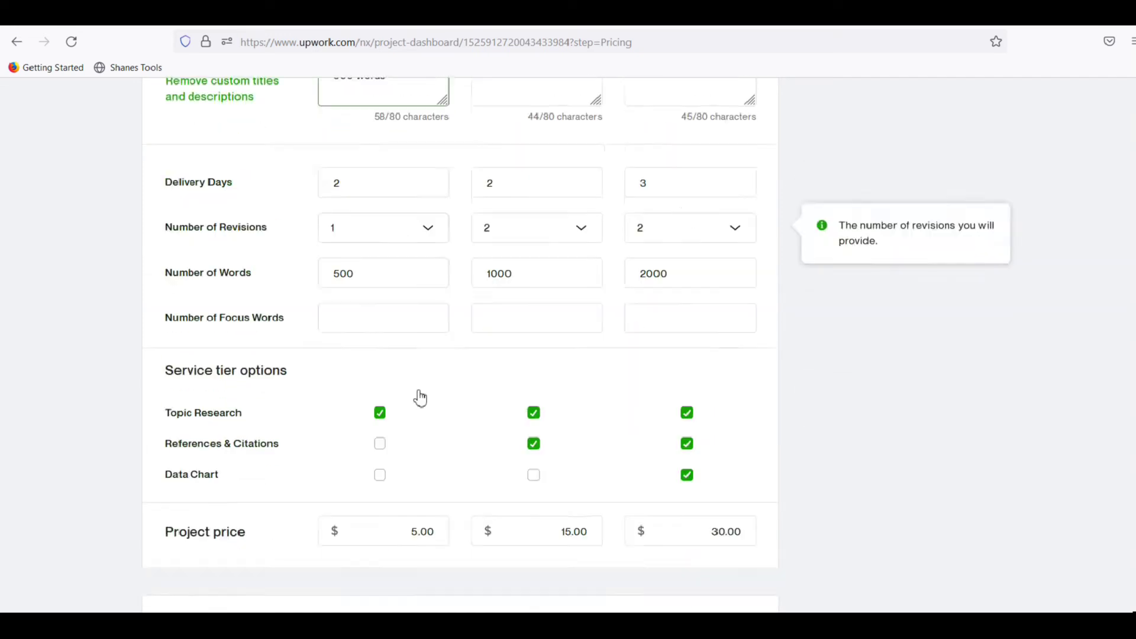
scroll(418, 378, "up", 7)
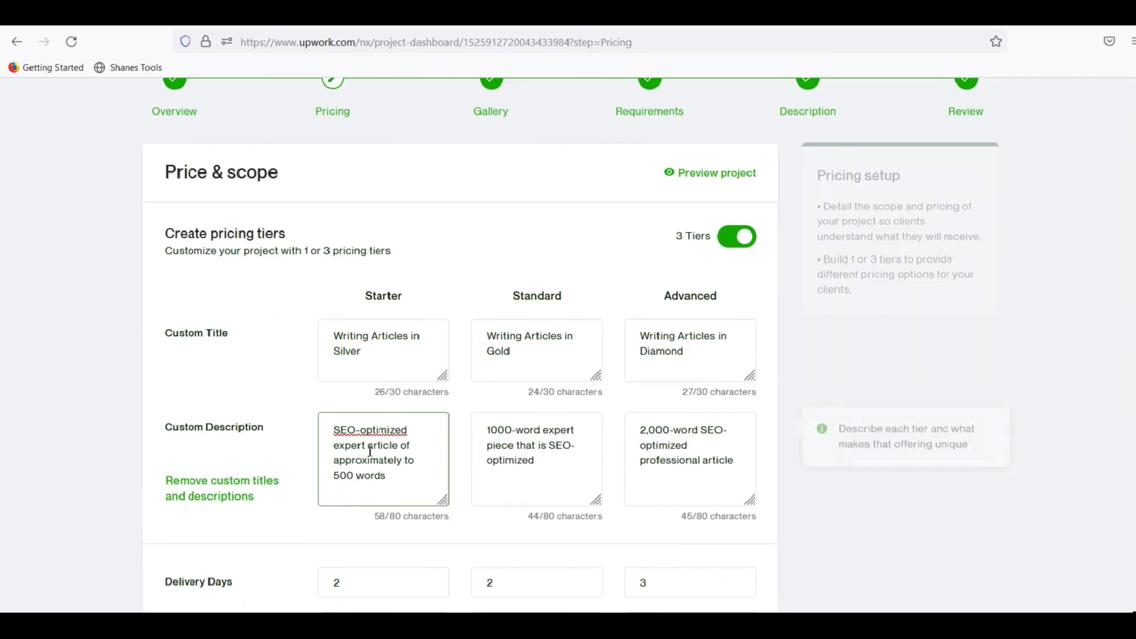
- Turn on the optional Fast Delivery add-on, check its delivery-day fields for all three tiers, and turn it off again
scroll(251, 196, "down", 8)
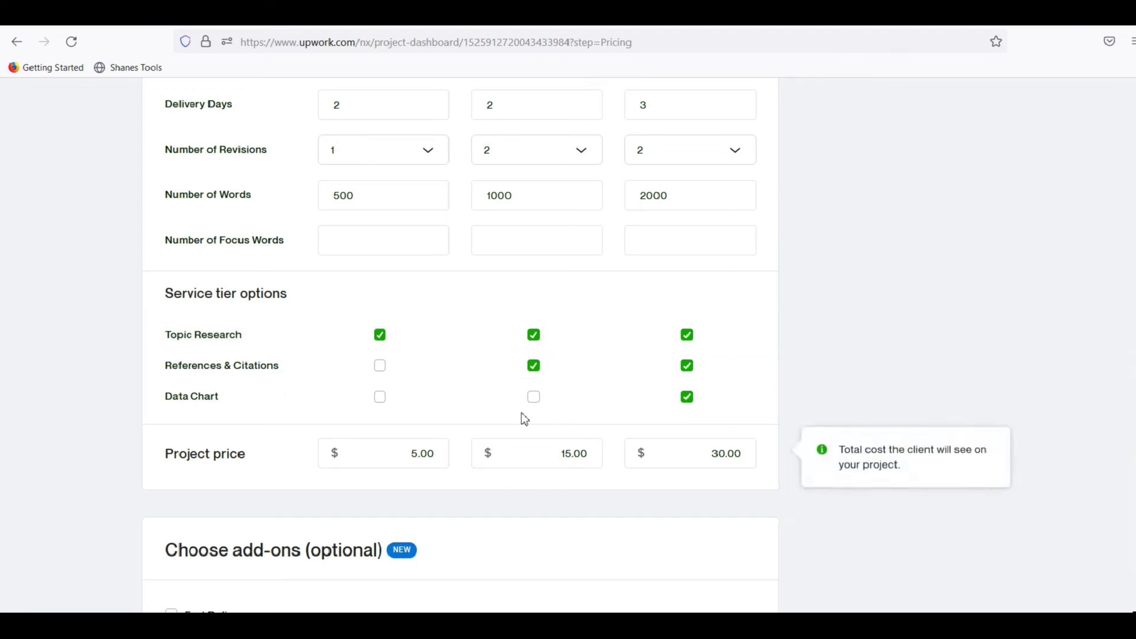
scroll(524, 415, "down", 3)
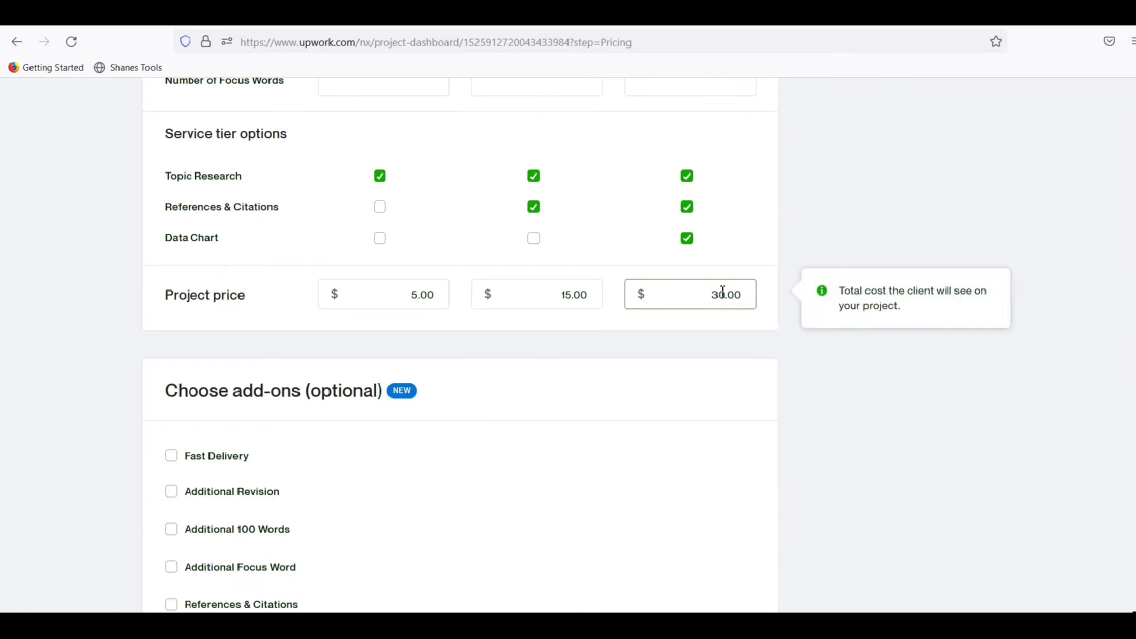
scroll(314, 346, "down", 4)
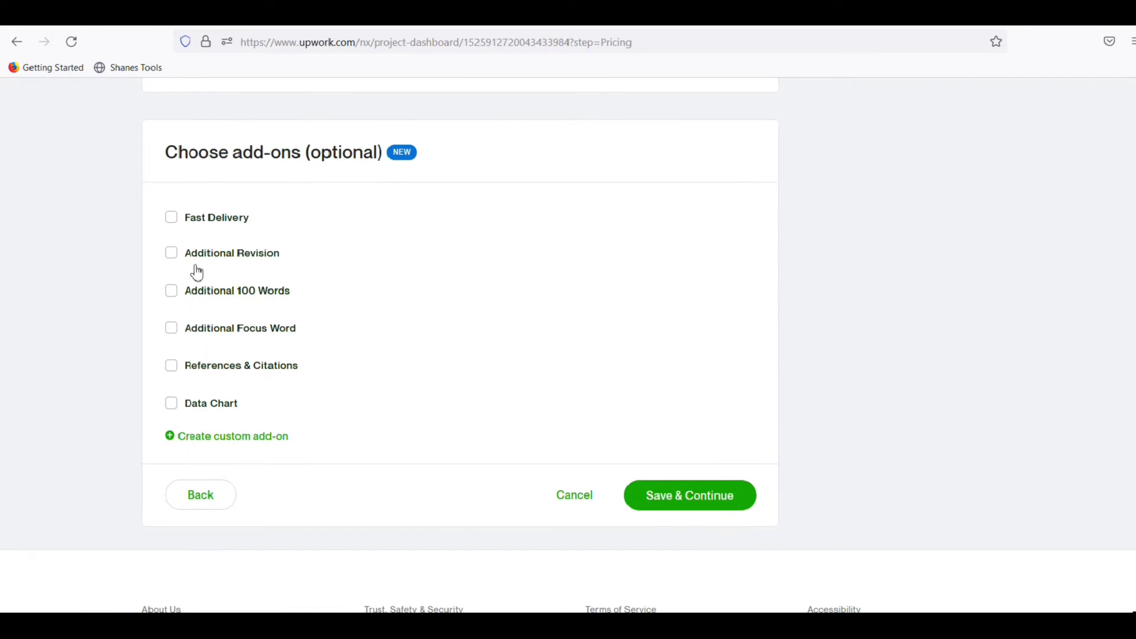
left_click(171, 219)
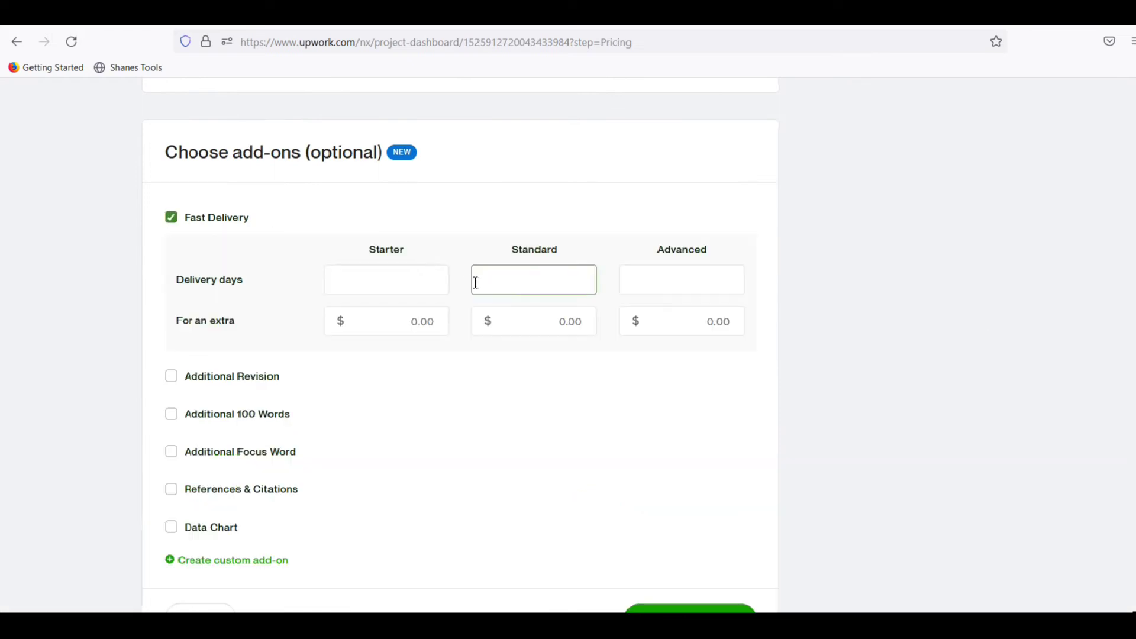
left_click(420, 288)
left_click(244, 250)
left_click(424, 280)
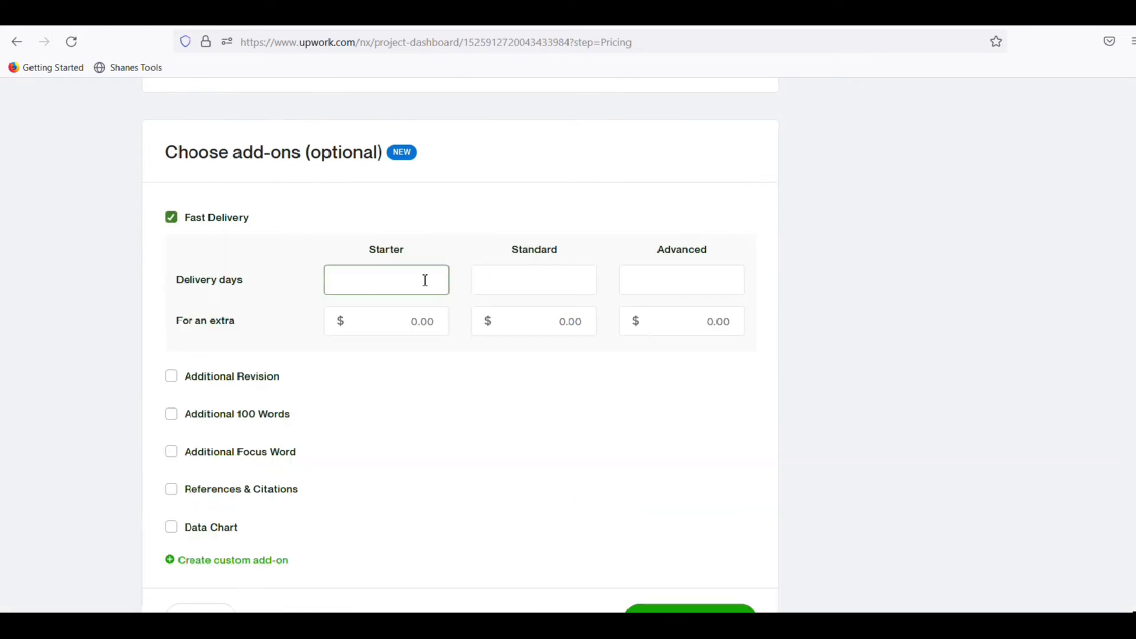
left_click(496, 280)
left_click(664, 279)
left_click(165, 304)
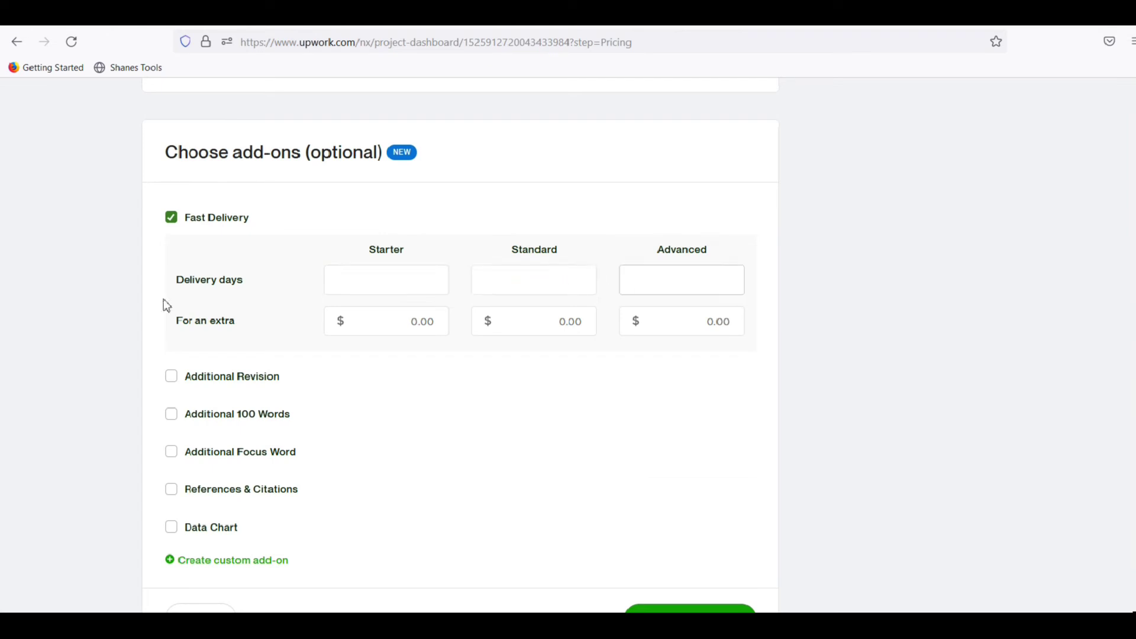
left_click(173, 221)
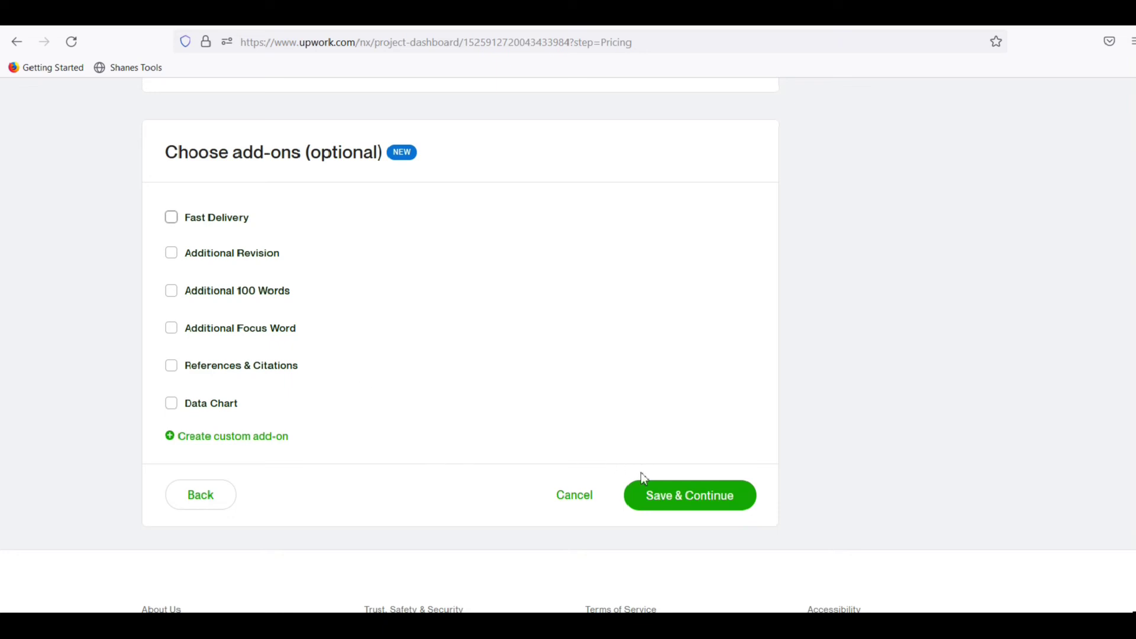
- Save the pricing setup and go to the project's Gallery stage
left_click(682, 509)
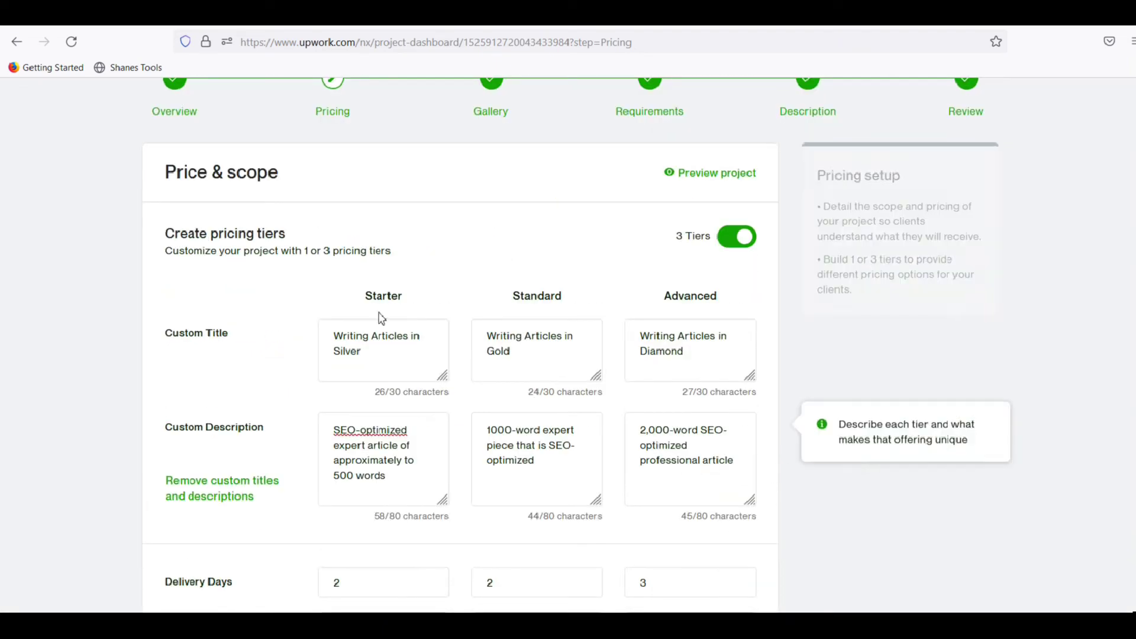
left_click(497, 171)
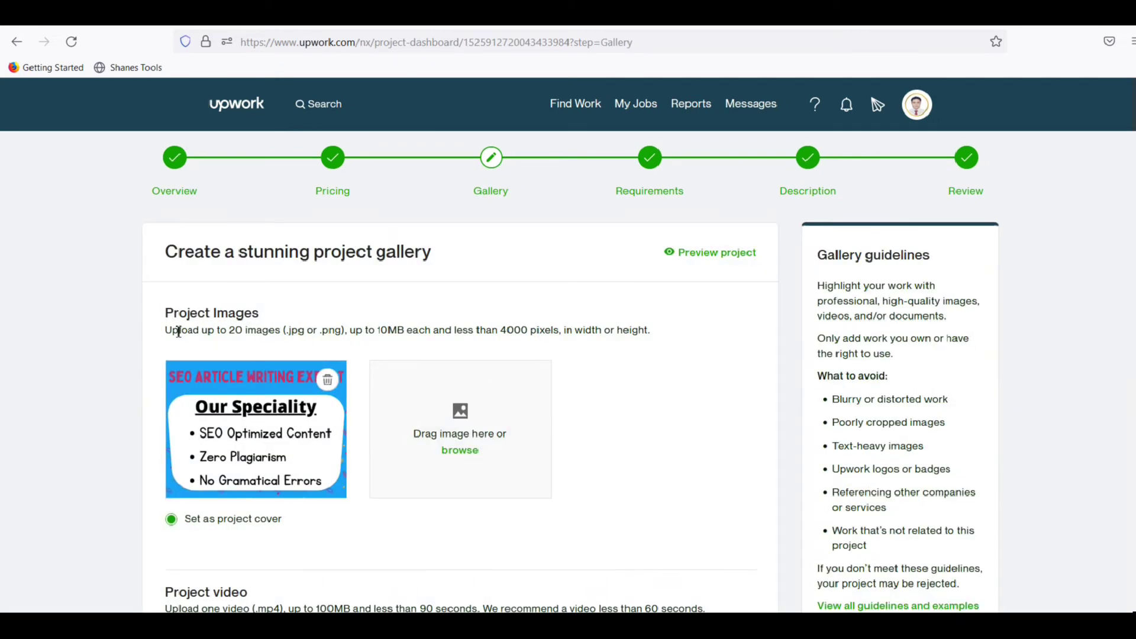
- Review the Gallery stage's image count and format limits, project cover option, project video section and sample documents section
left_click_drag(181, 329, 275, 329)
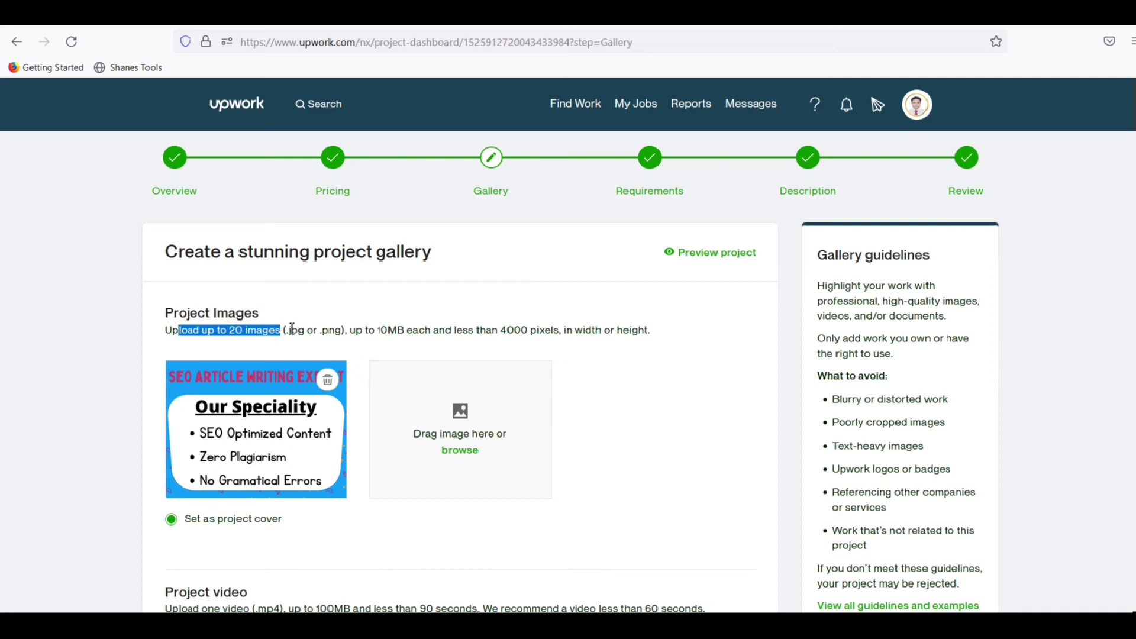
left_click_drag(292, 331, 344, 332)
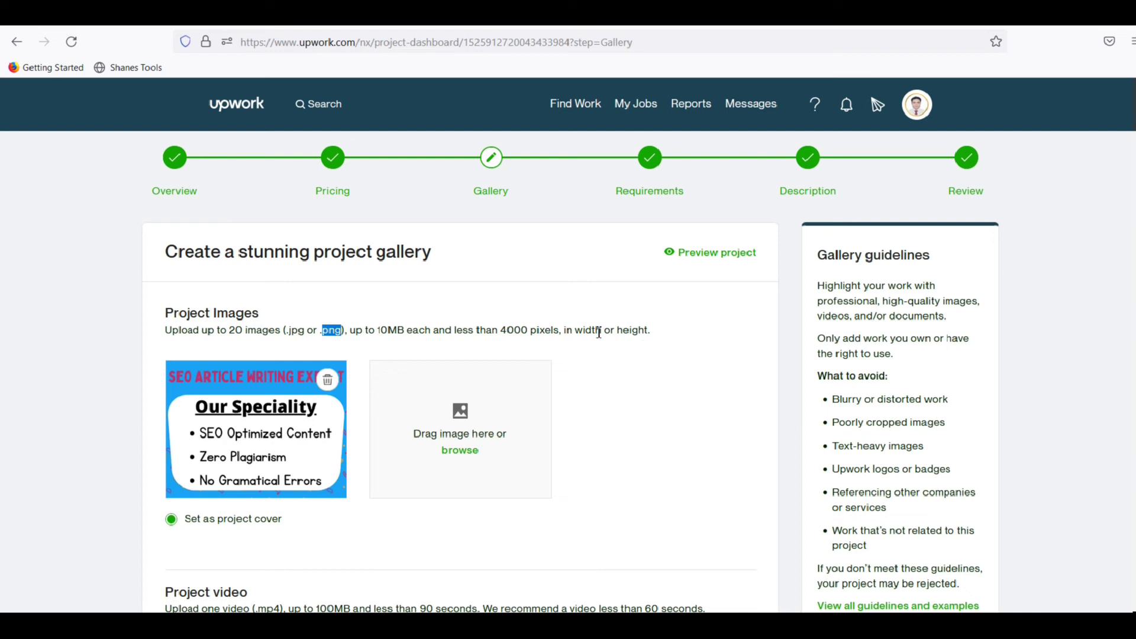
scroll(454, 370, "down", 3)
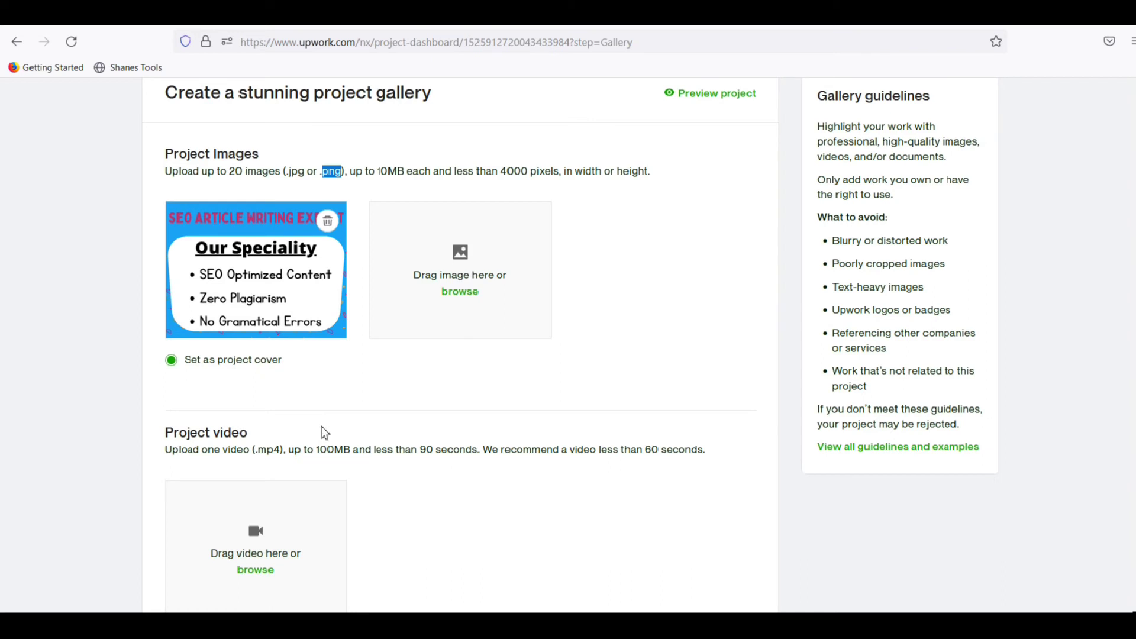
left_click(228, 363)
scroll(355, 441, "down", 4)
scroll(354, 427, "down", 4)
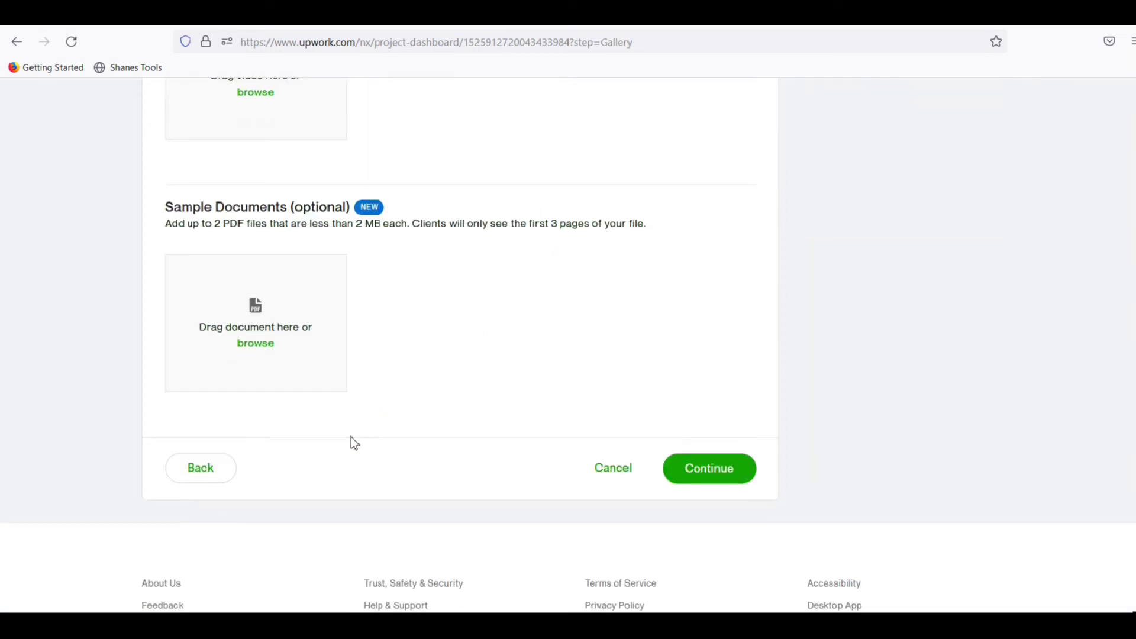
scroll(351, 429, "up", 6)
scroll(353, 426, "down", 5)
scroll(793, 468, "up", 10)
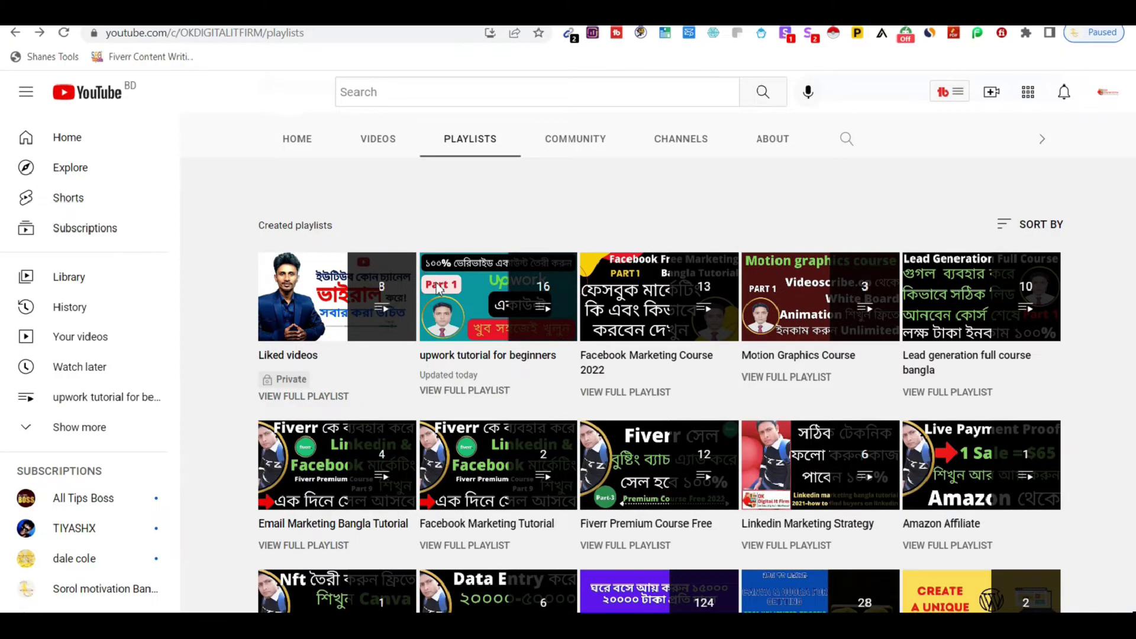
- Switch to YouTube and open the "upwork tutorial for beginners" playlist from the channel's created playlists
left_click(457, 307)
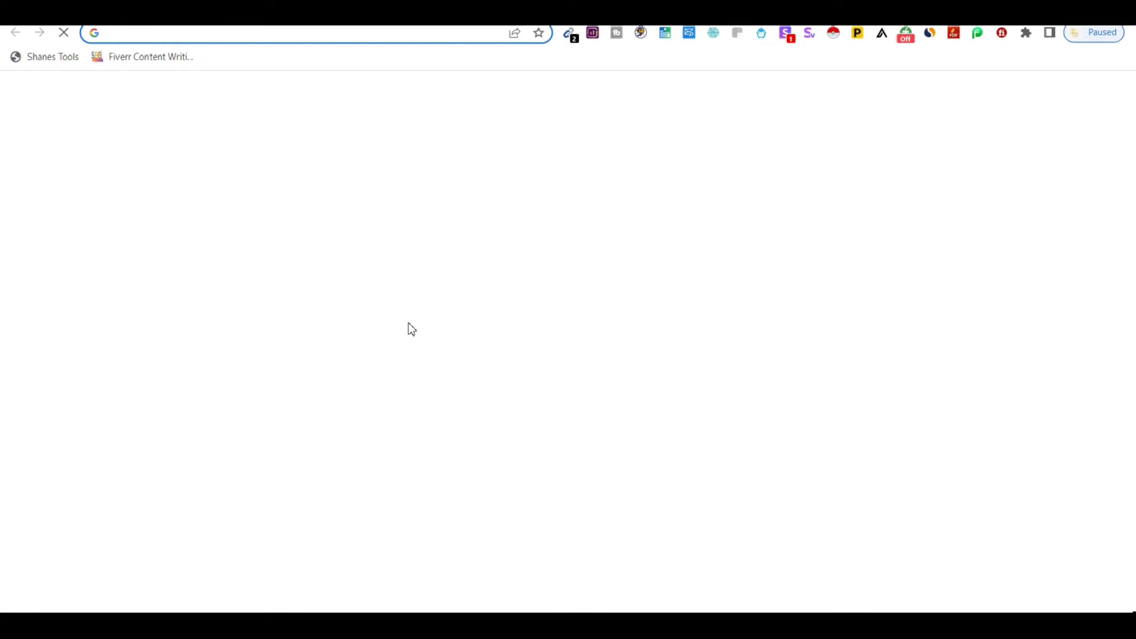
left_click(483, 388)
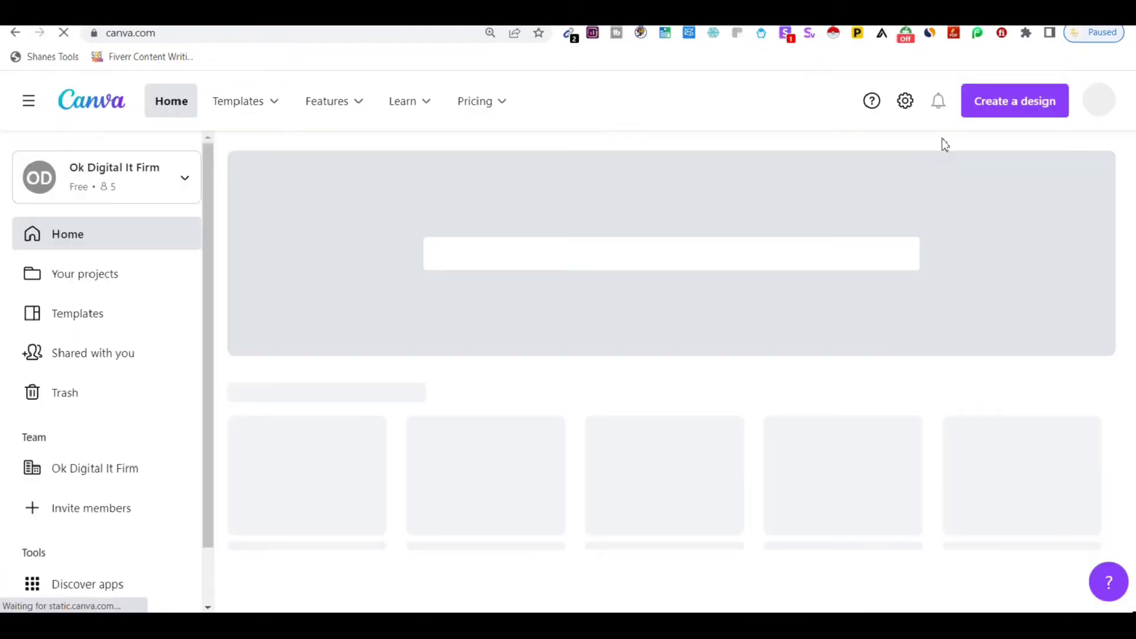
- Switch to Canva and create a new custom-size design 1000 px wide and 750 px high
left_click(1009, 110)
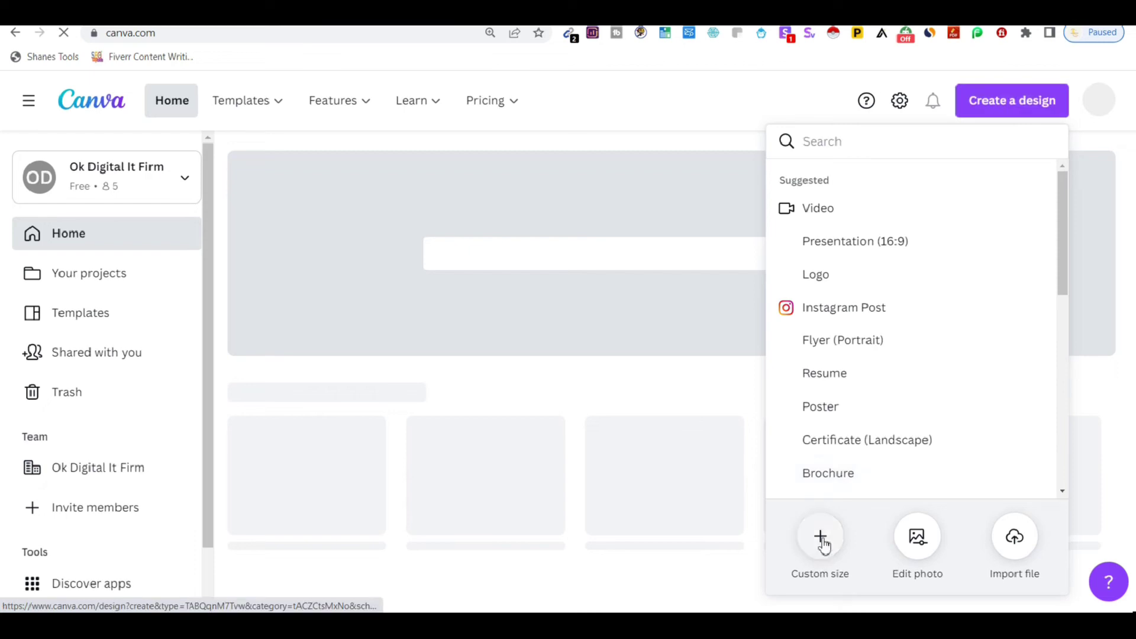
left_click(820, 538)
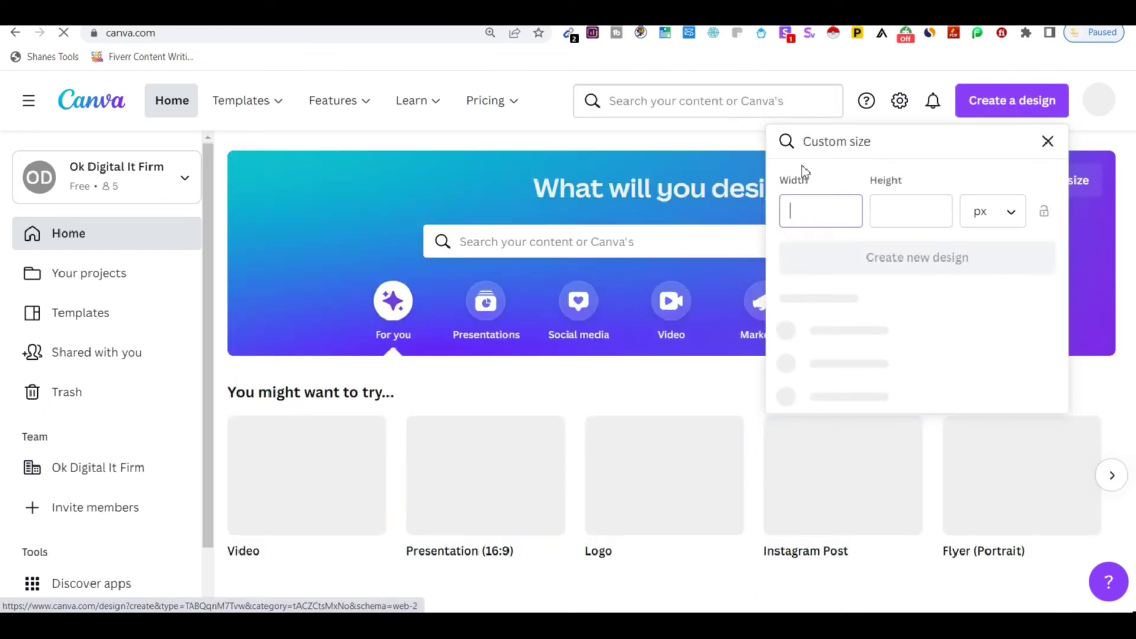
type("1000")
left_click(917, 216)
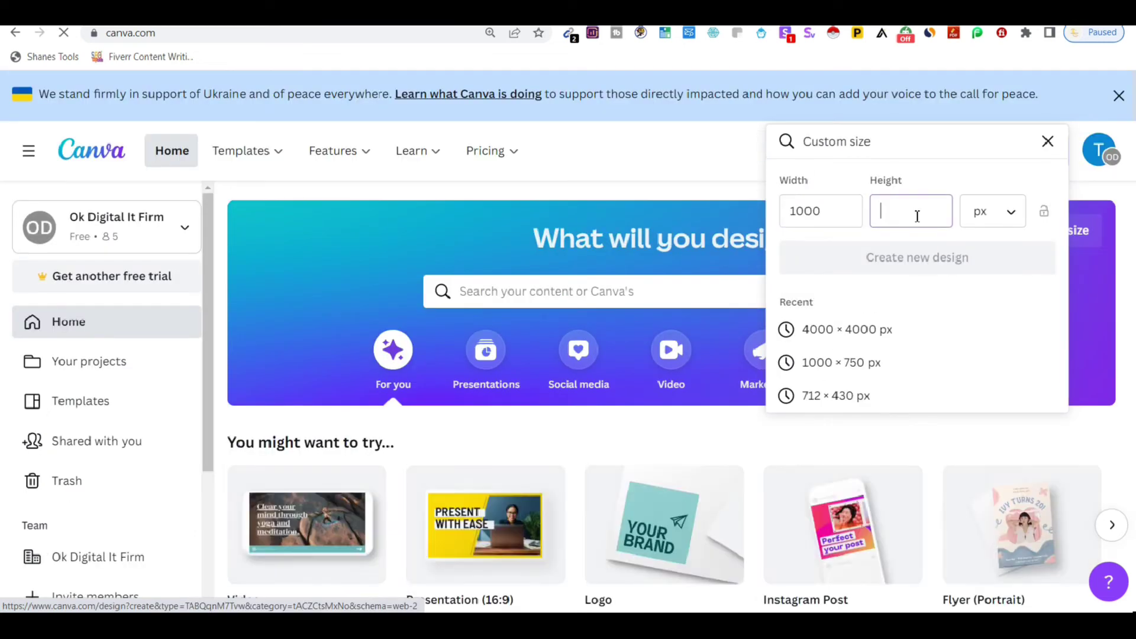
type("7")
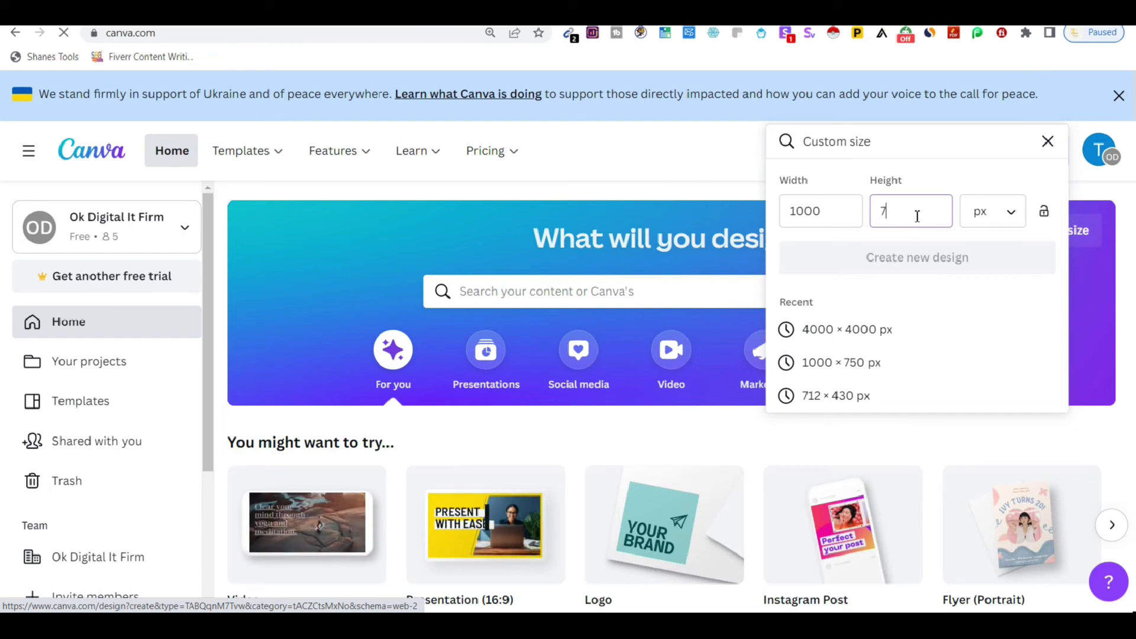
type("50")
left_click(951, 257)
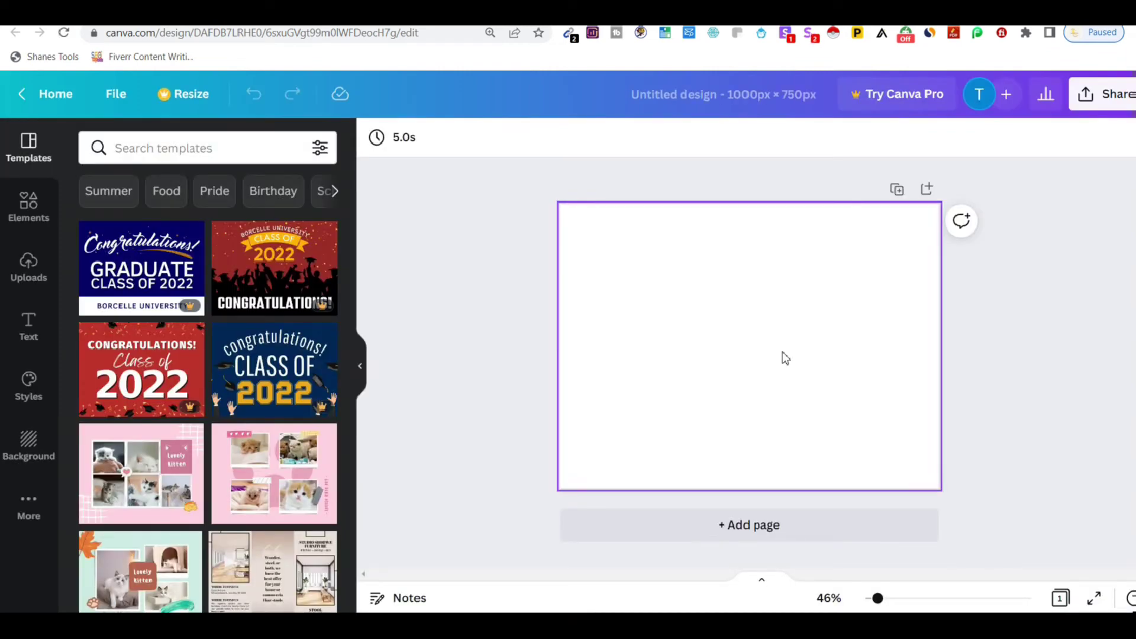
- Switch to File Explorer and open the recent "you will get an amazing plagiarism free seo" image in Paint
mouse_move(281, 348)
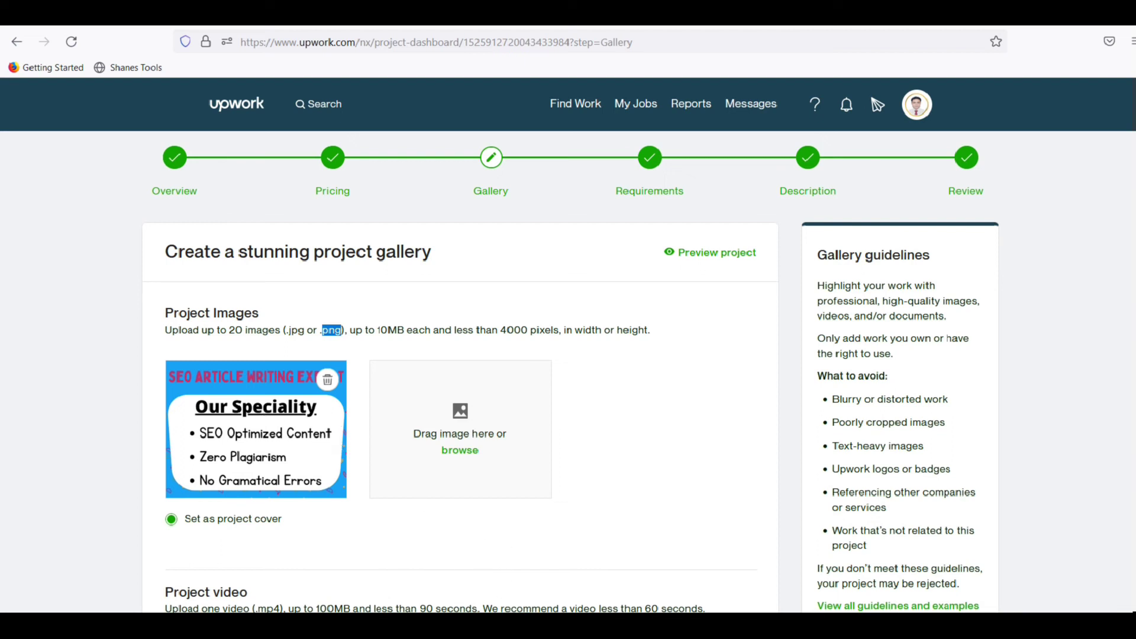
left_click(463, 389)
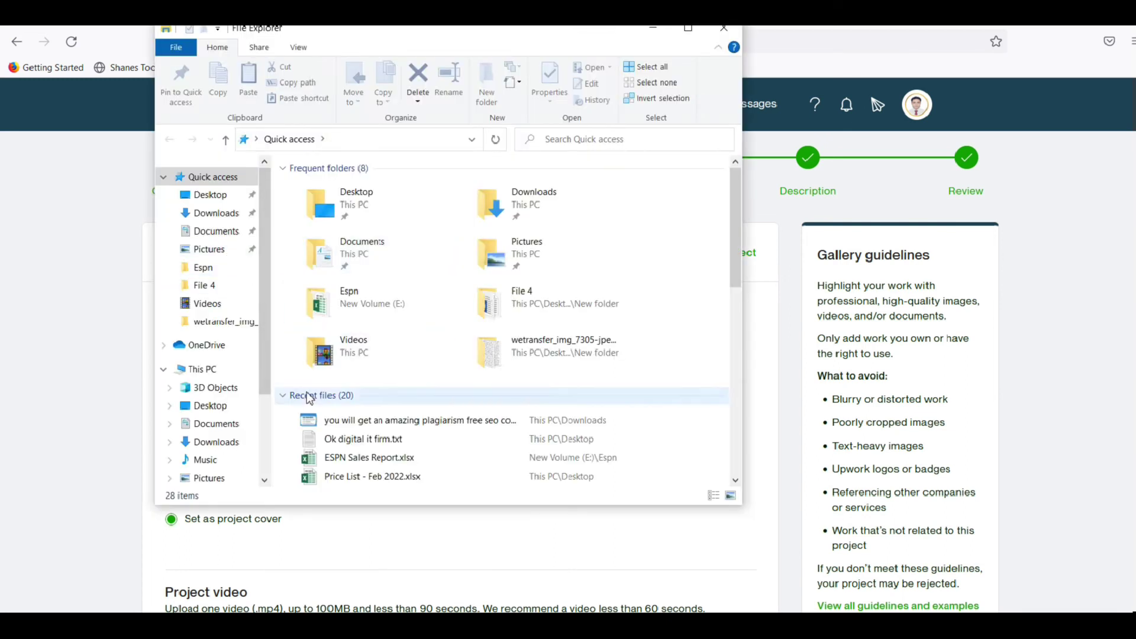
right_click(349, 420)
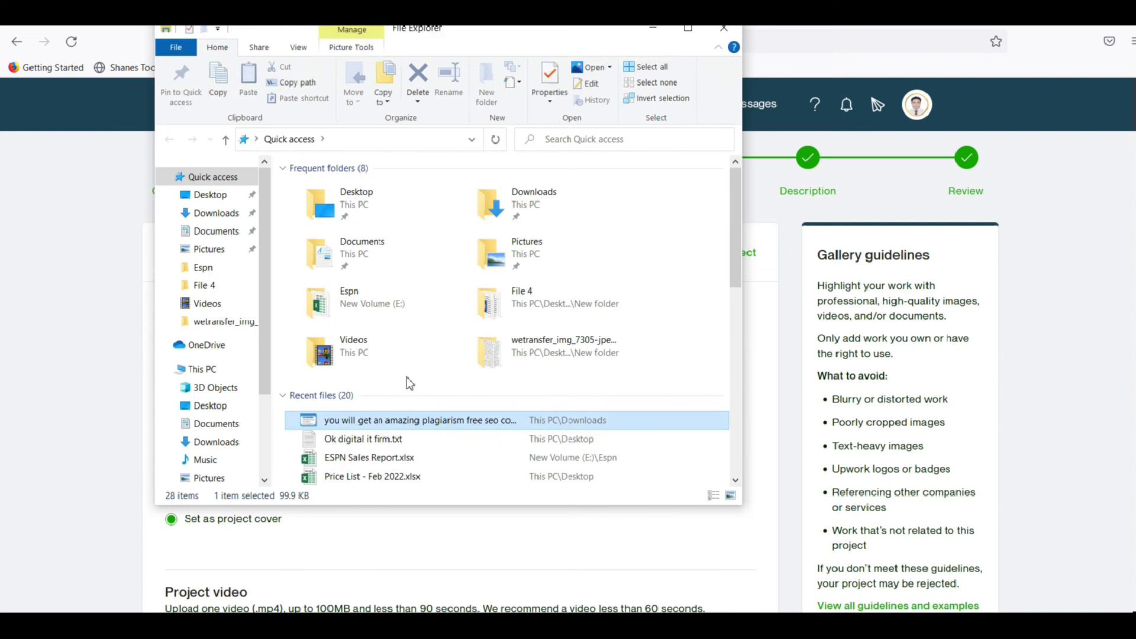
mouse_move(447, 255)
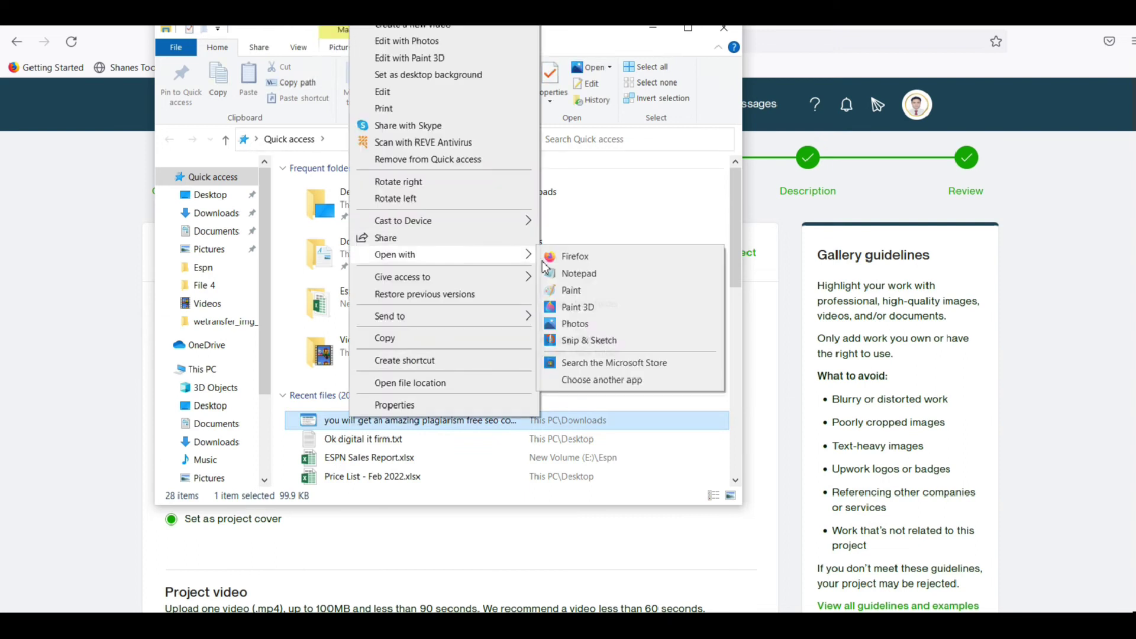
left_click(595, 295)
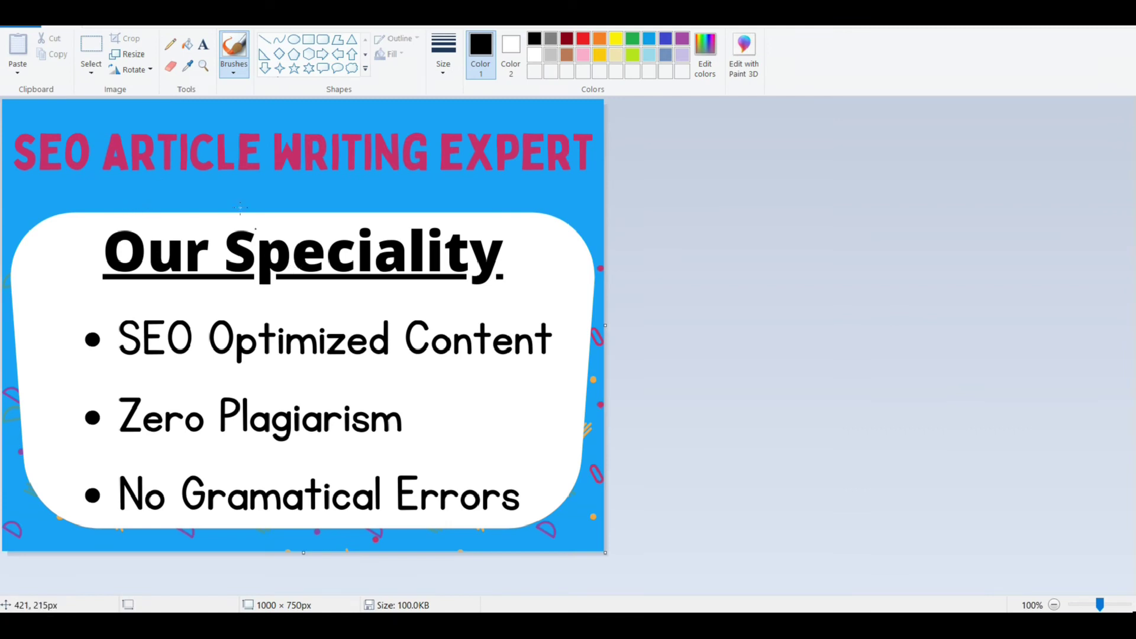
- Check the image's size in the Resize and Skew dialog with Pixels as the unit, and cancel without resizing
left_click(127, 59)
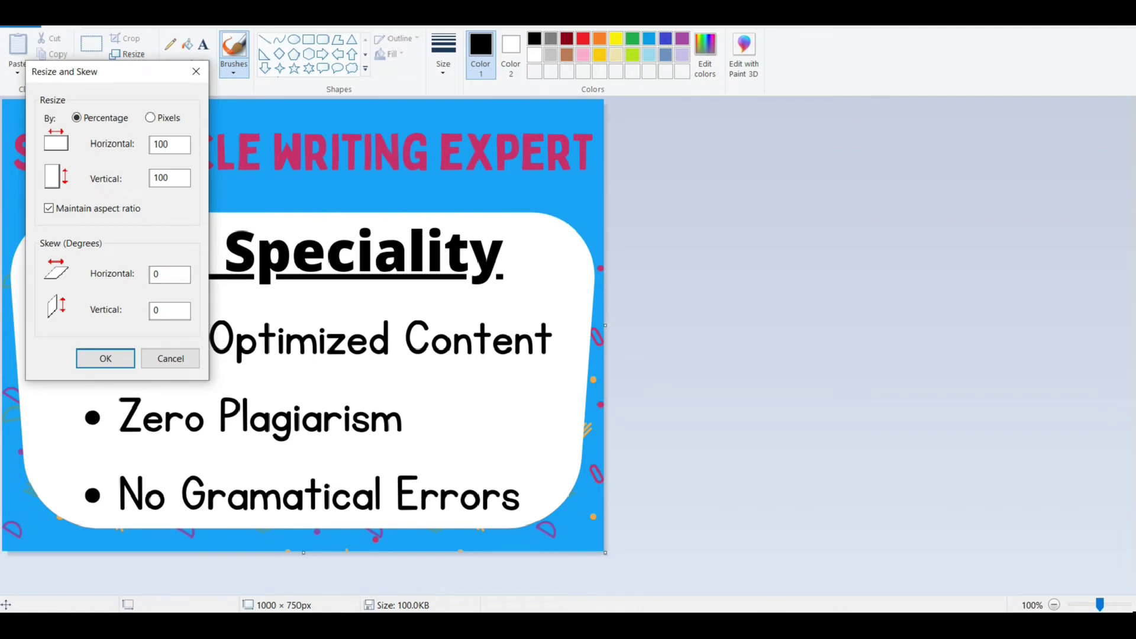
left_click(160, 120)
double_click(170, 145)
left_click(170, 358)
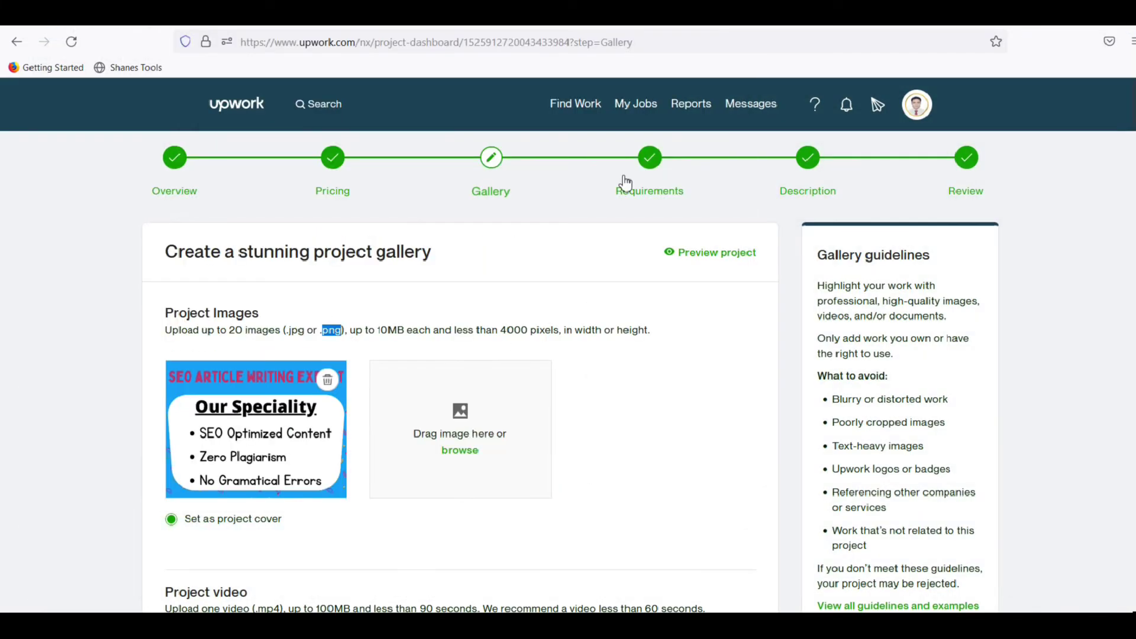
- Go to the Upwork project's Requirements stage, examine the answer types offered for an added requirement, and discard the blank requirement
left_click(656, 172)
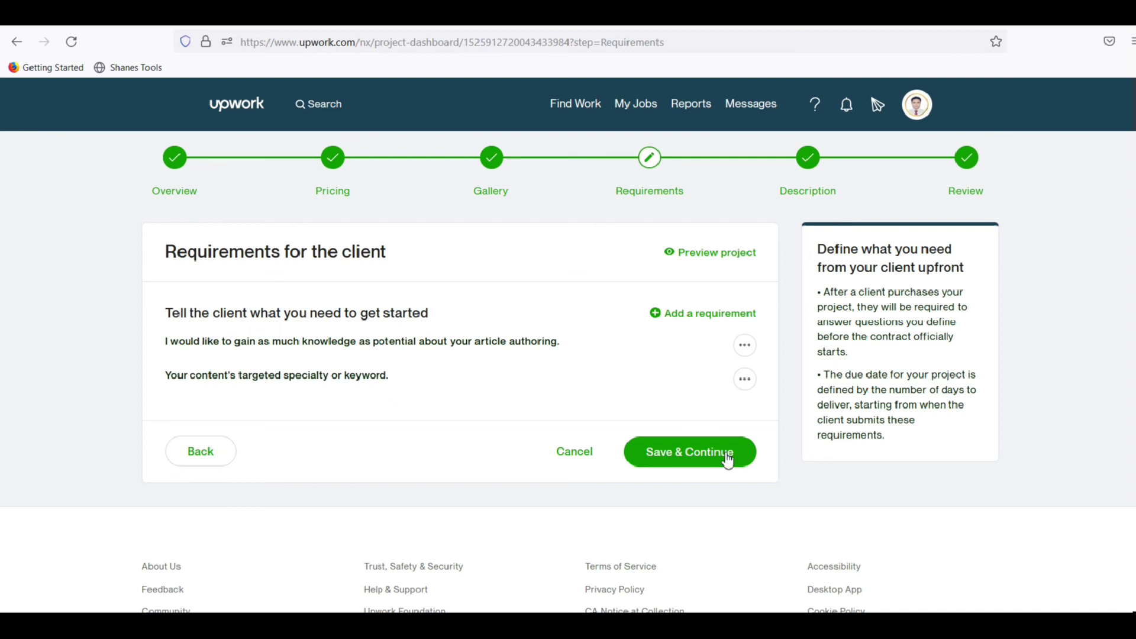
left_click(695, 320)
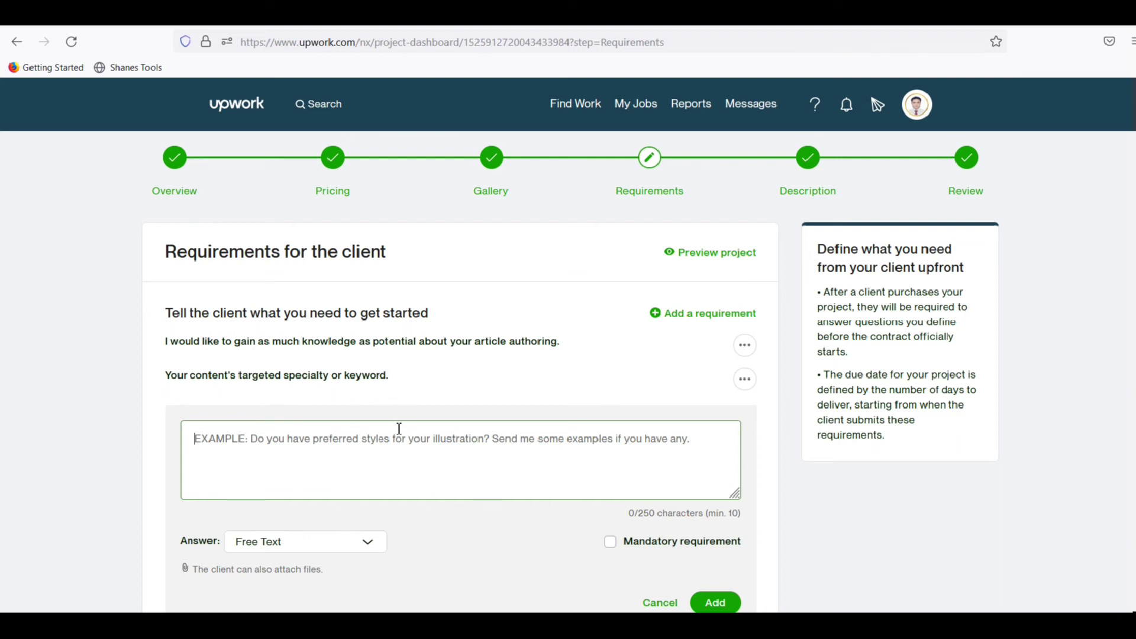
left_click(308, 559)
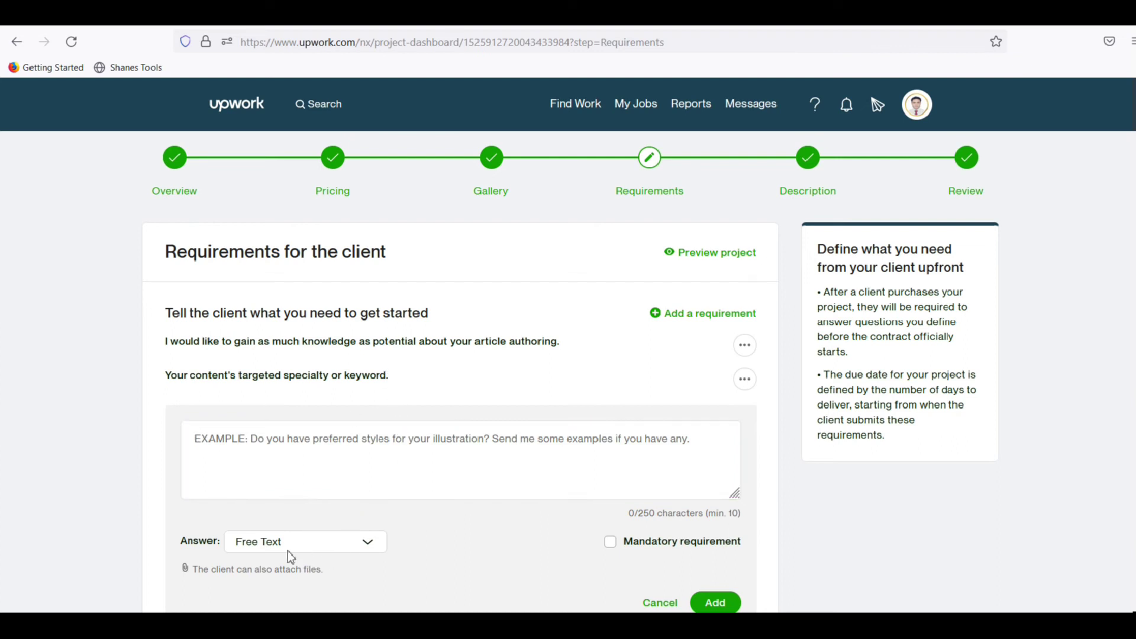
left_click(288, 552)
left_click(288, 551)
left_click(288, 550)
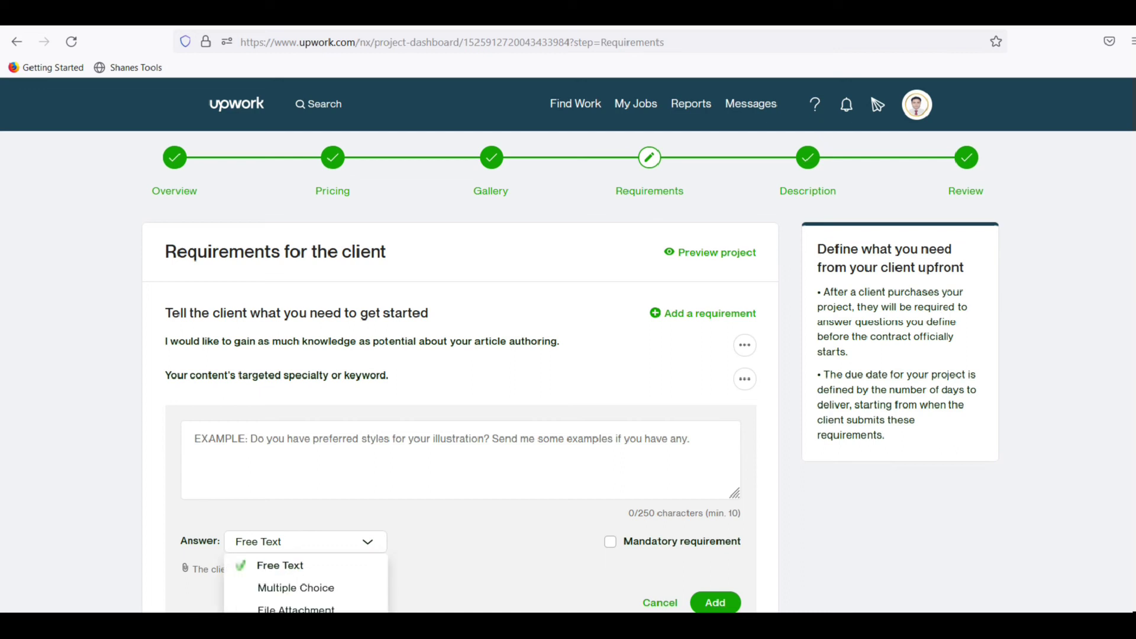
left_click(280, 462)
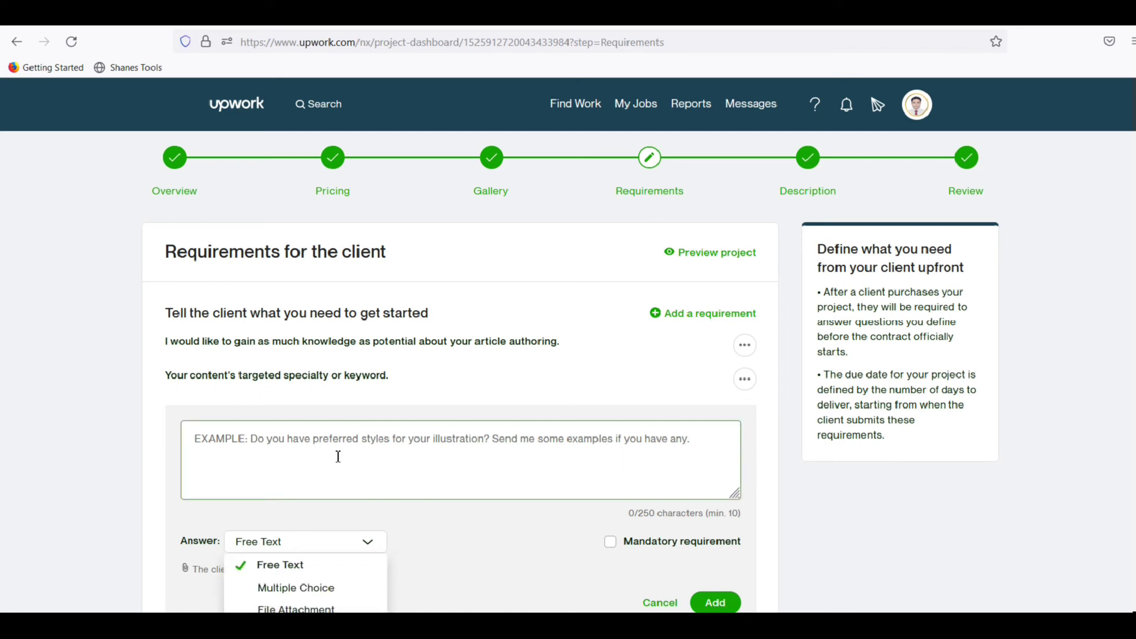
left_click(129, 435)
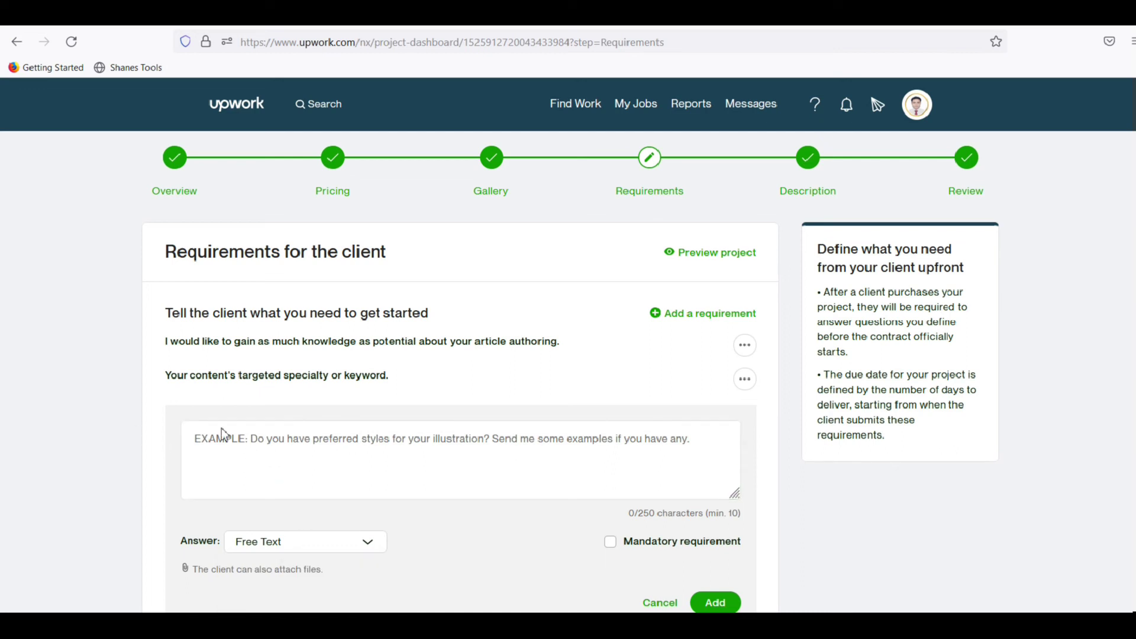
left_click(662, 606)
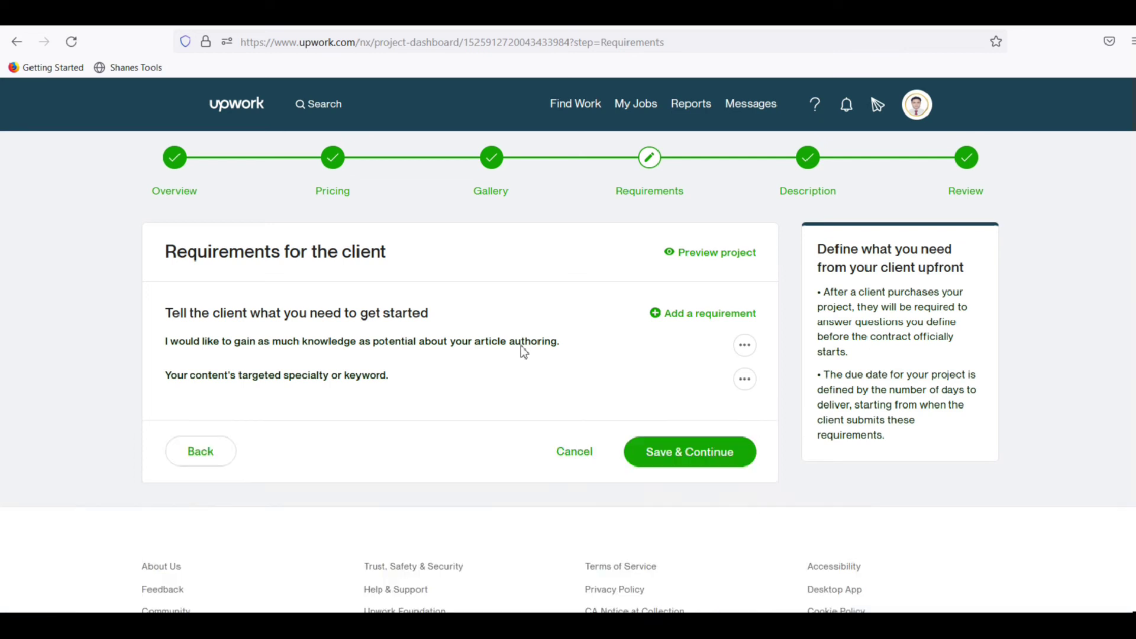
- Go to the Description stage and, at the end of the project summary, put "Thanks" on its own line without the exclamation mark
left_click(808, 157)
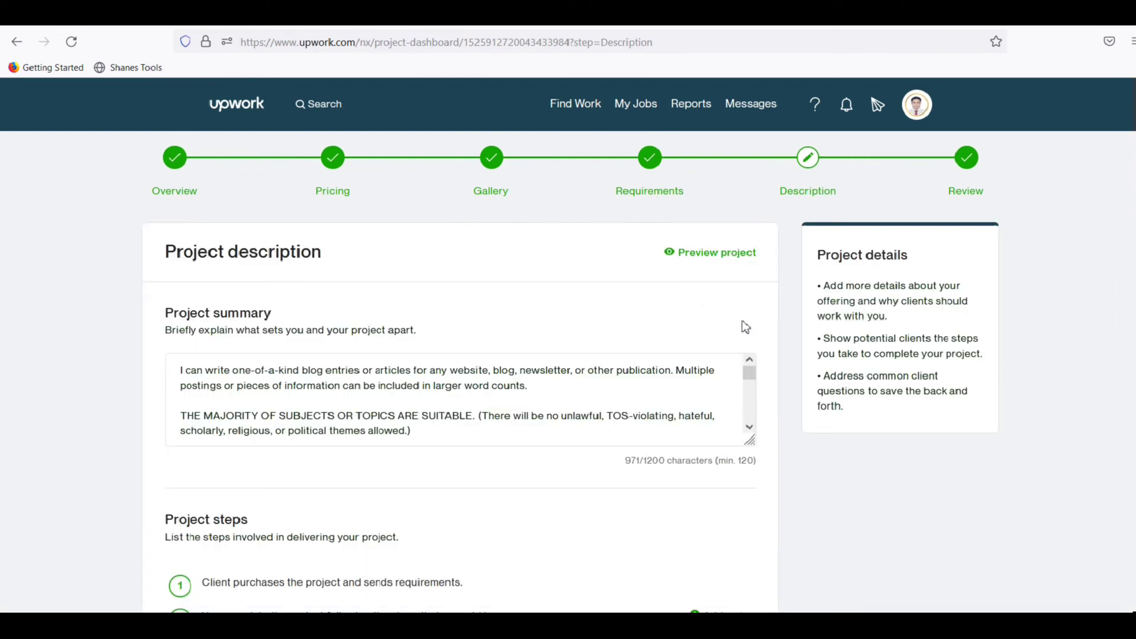
scroll(776, 328, "down", 3)
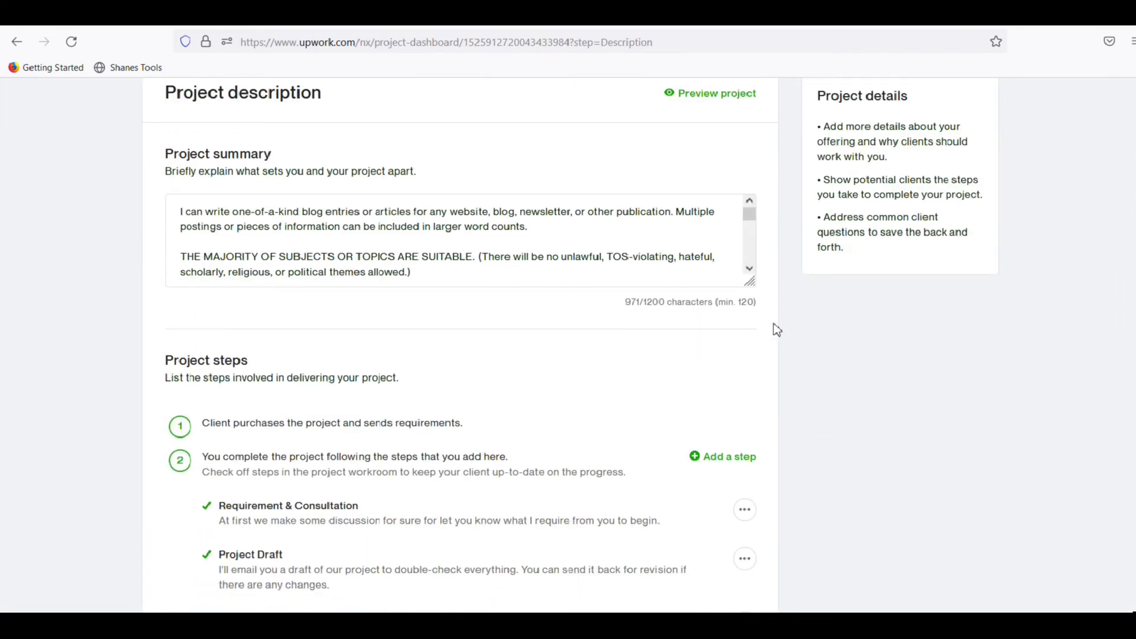
left_click(503, 255)
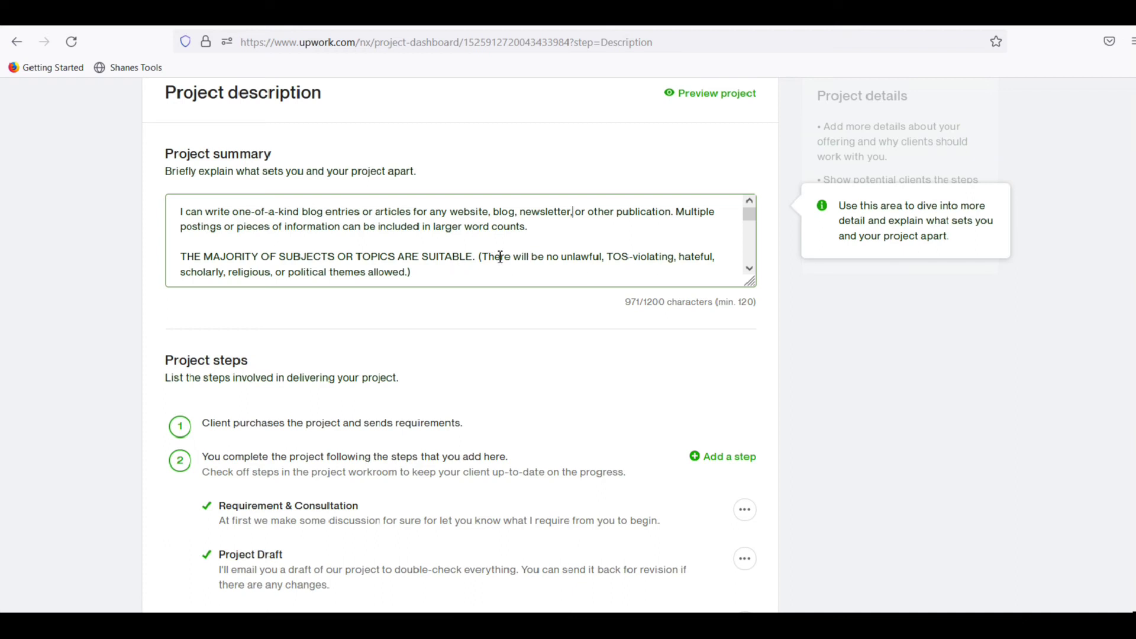
left_click(568, 214)
left_click_drag(750, 215, 750, 230)
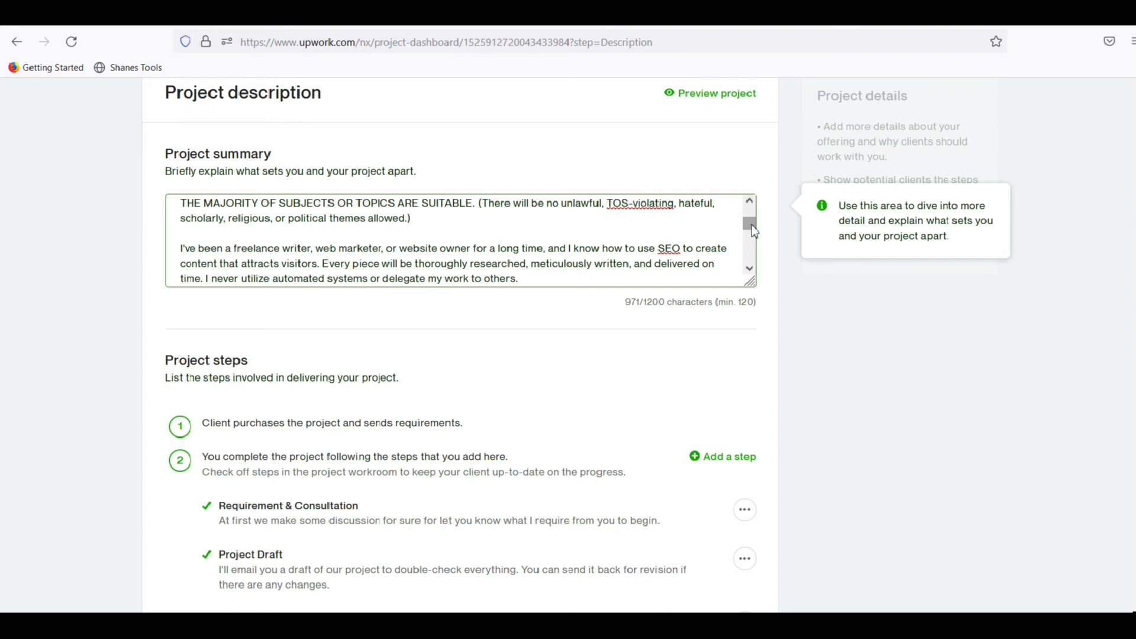
left_click_drag(752, 231, 756, 270)
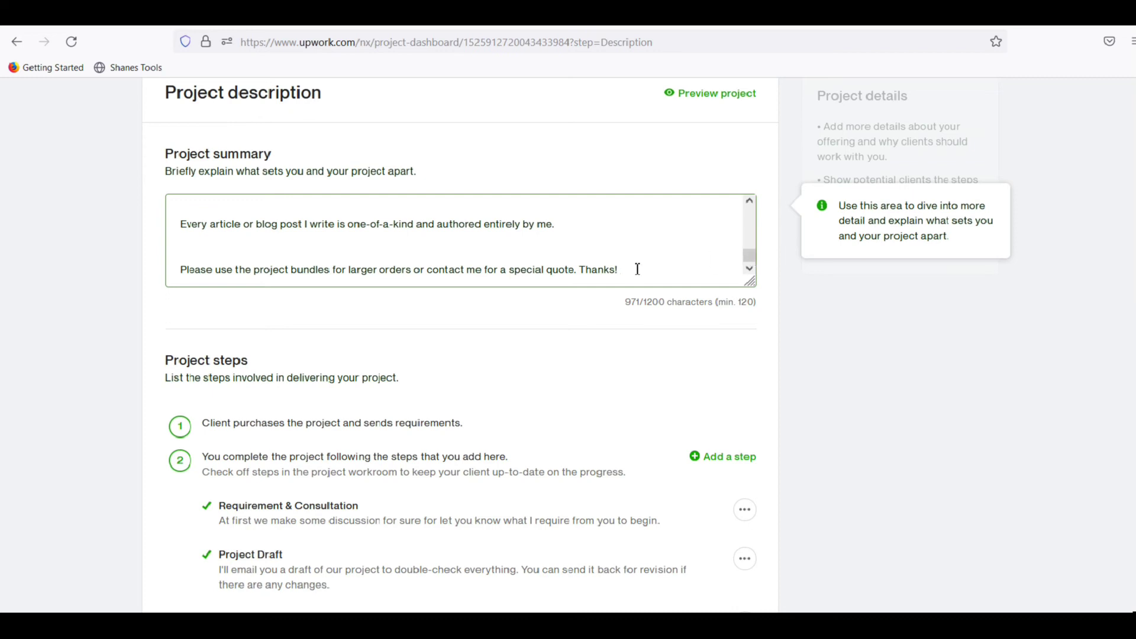
key("BackSpace")
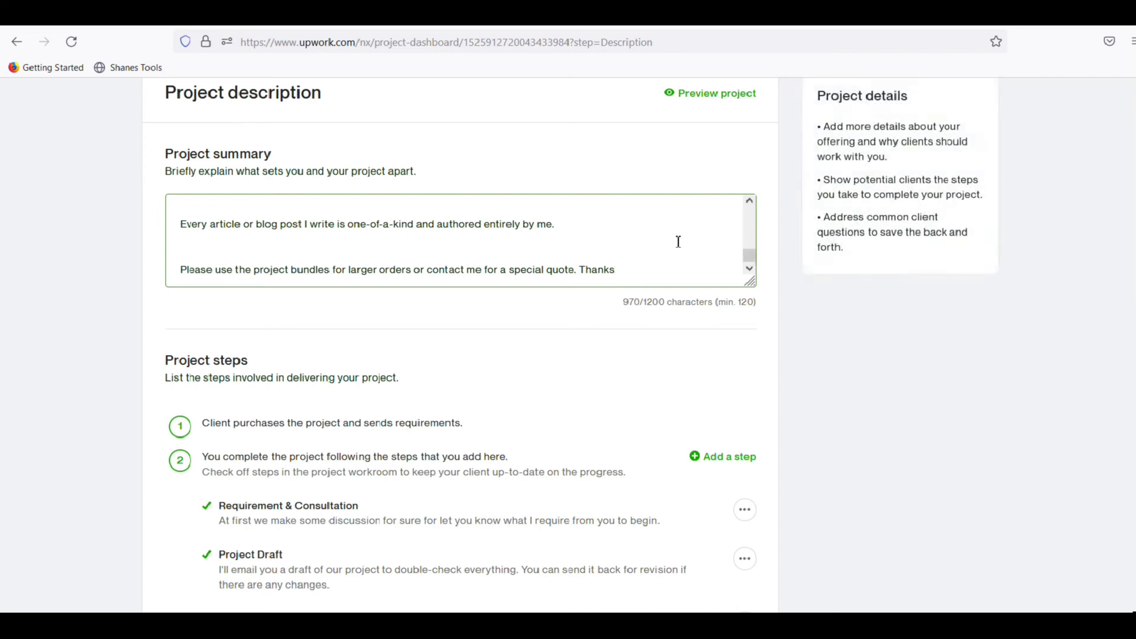
left_click(580, 271)
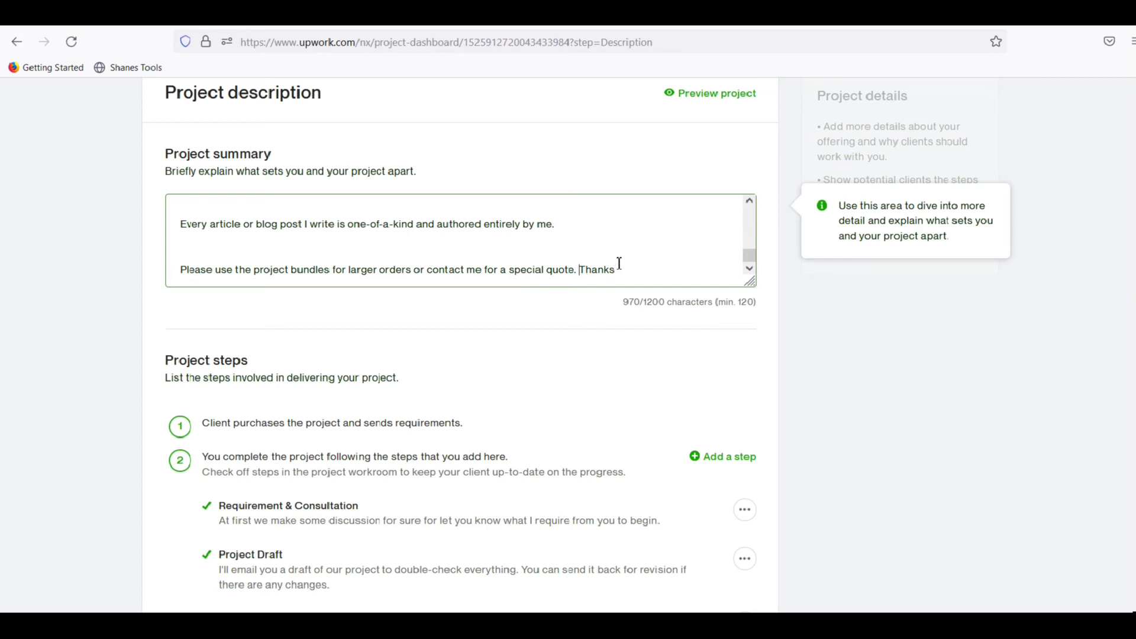
key("Return")
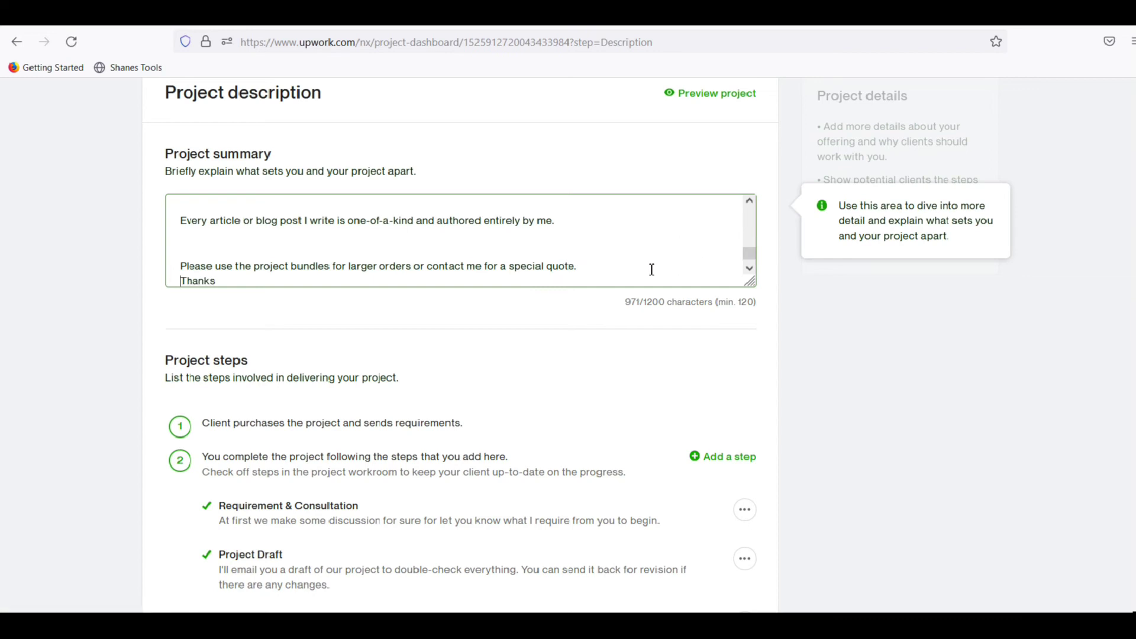
- Replace the hyphens in "one-of-a-kind" with spaces in the summary sentence starting "Every article or blog post I write"
left_click(371, 223)
key("BackSpace")
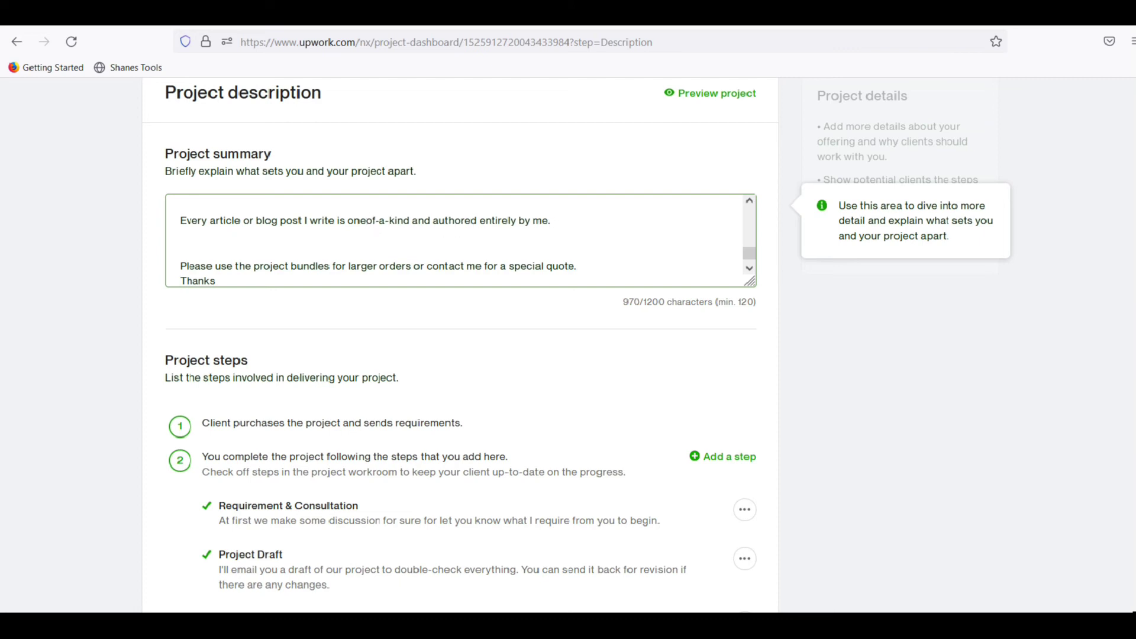
left_click(381, 221)
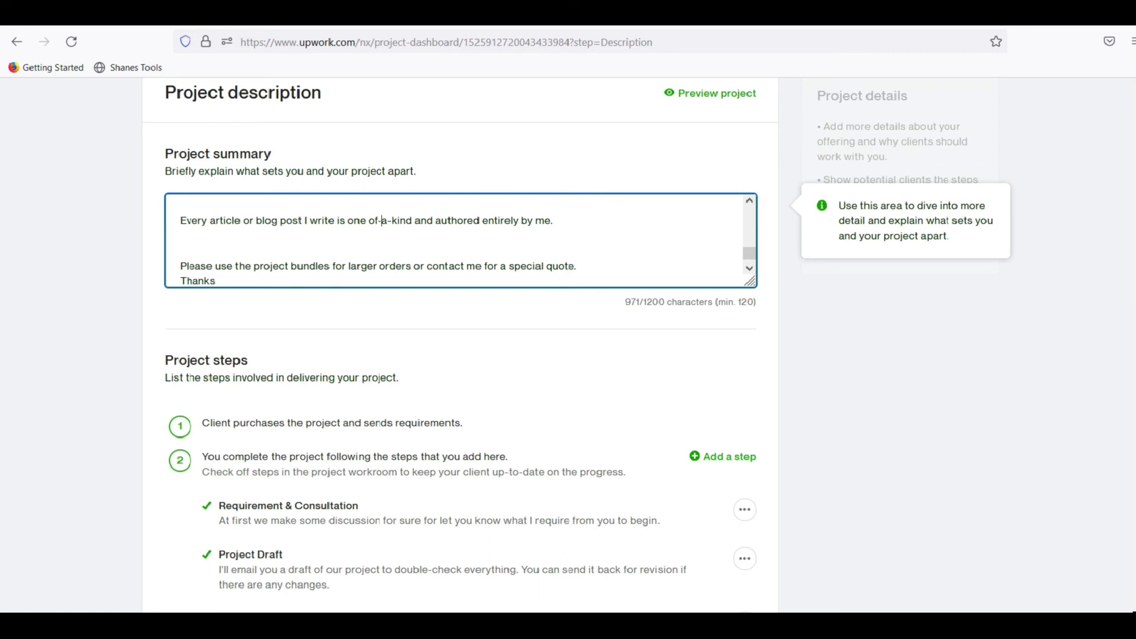
key("BackSpace")
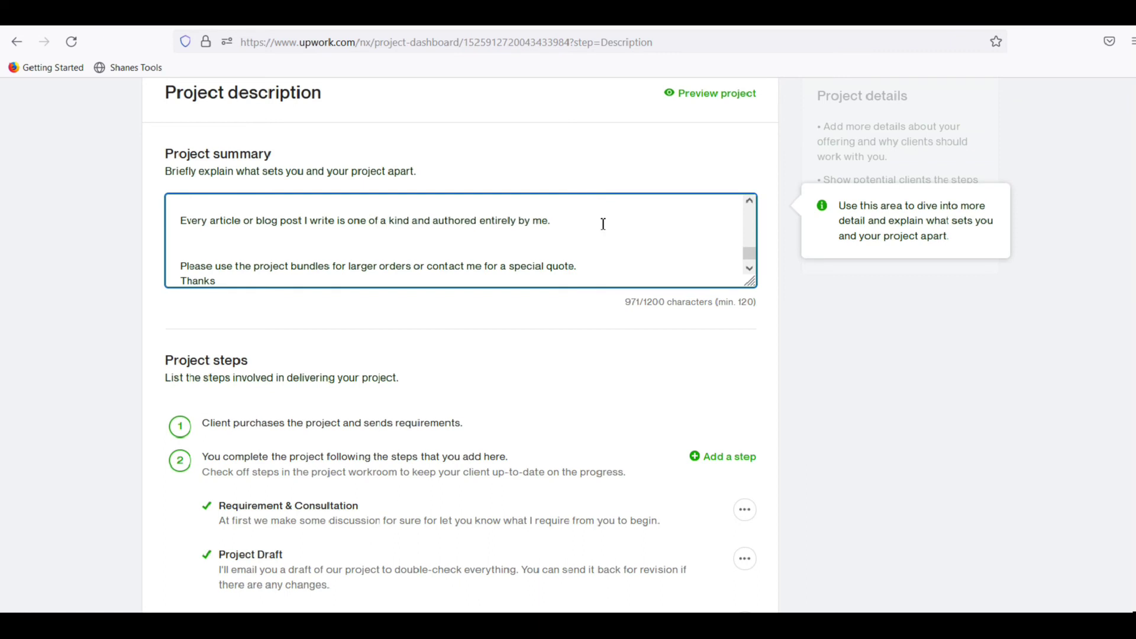
- Remove the numbering from the three listed points in the project summary, from the SEO keywords line to the plagiarism line
scroll(601, 223, "up", 2)
scroll(231, 220, "up", 2)
scroll(231, 220, "down", 3)
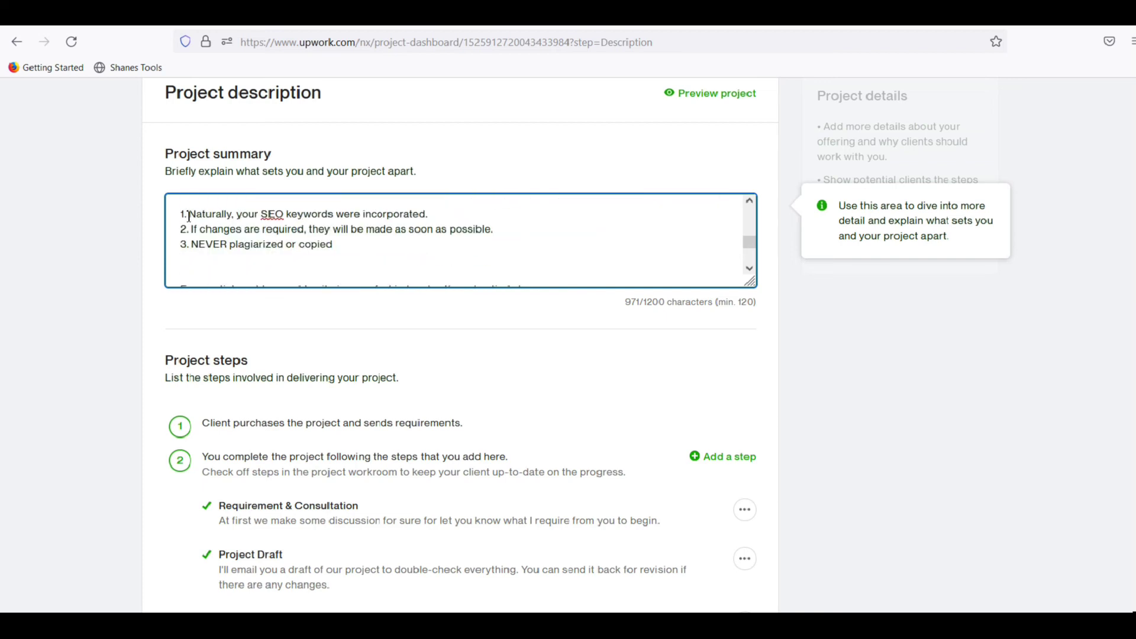
left_click(202, 217)
key("BackSpace")
key("BackSpace")
key("BackSpace")
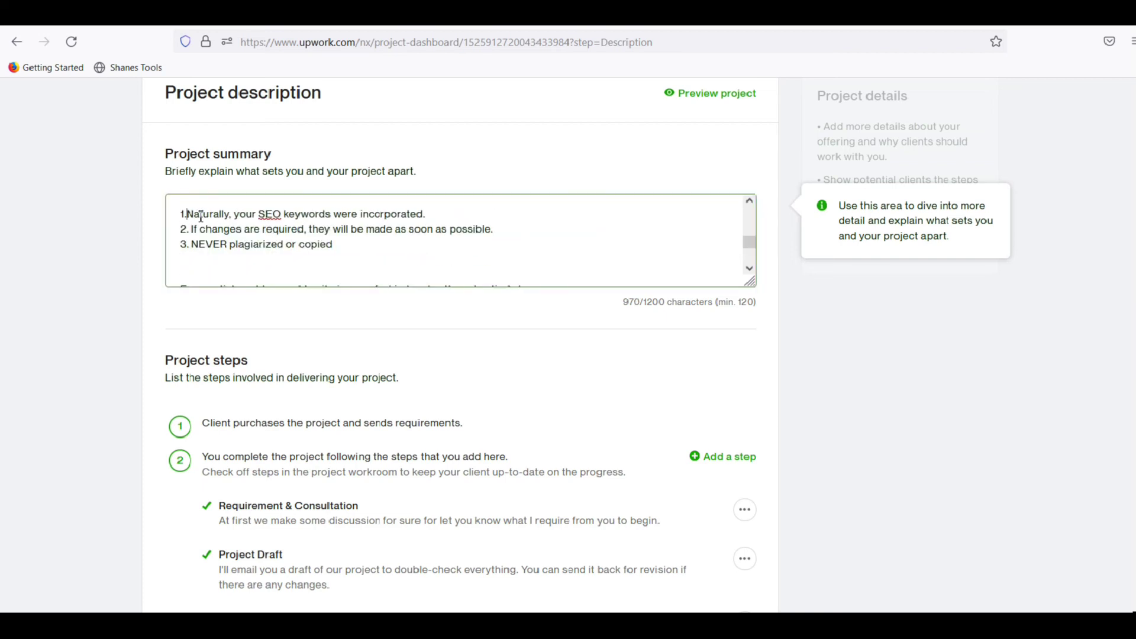
key("BackSpace")
key("BackSpace")
key("BackSpace")
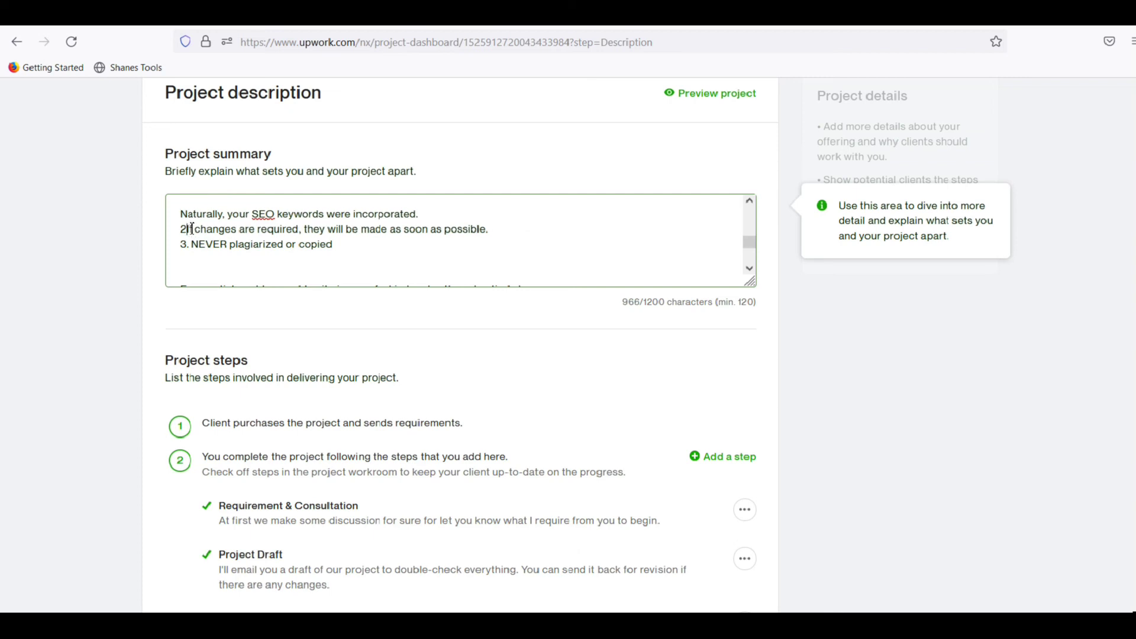
key("BackSpace")
key("BackSpace")
key("BackSpace")
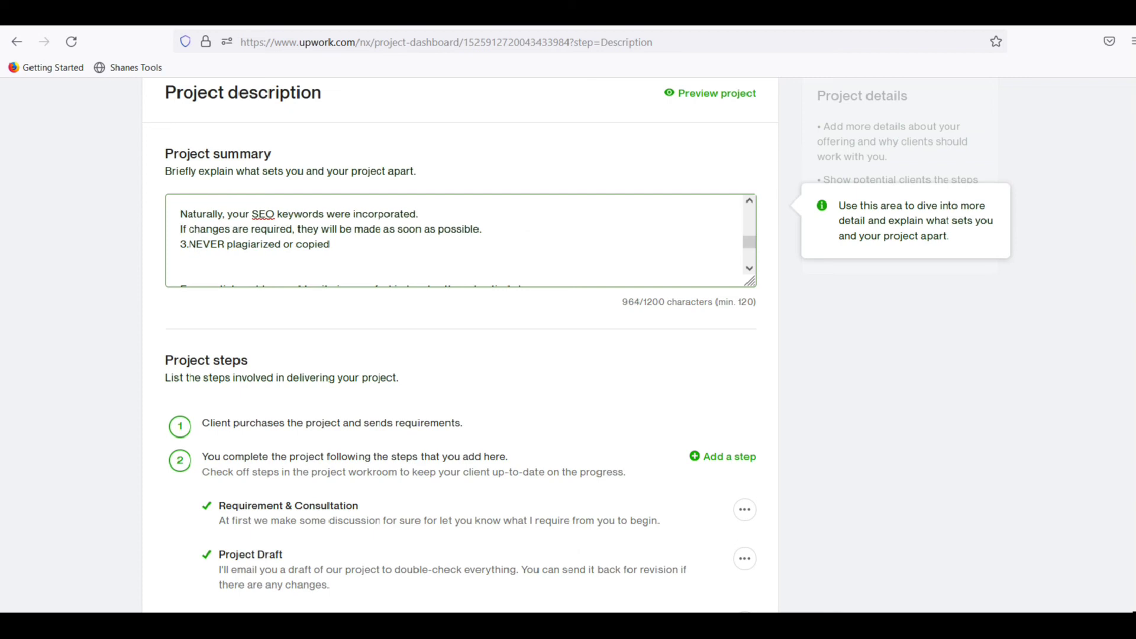
- Delete the parenthetical remark about disallowed themes after "THE MAJORITY OF SUBJECTS OR TOPICS ARE SUITABLE." in the project summary
scroll(431, 246, "up", 3)
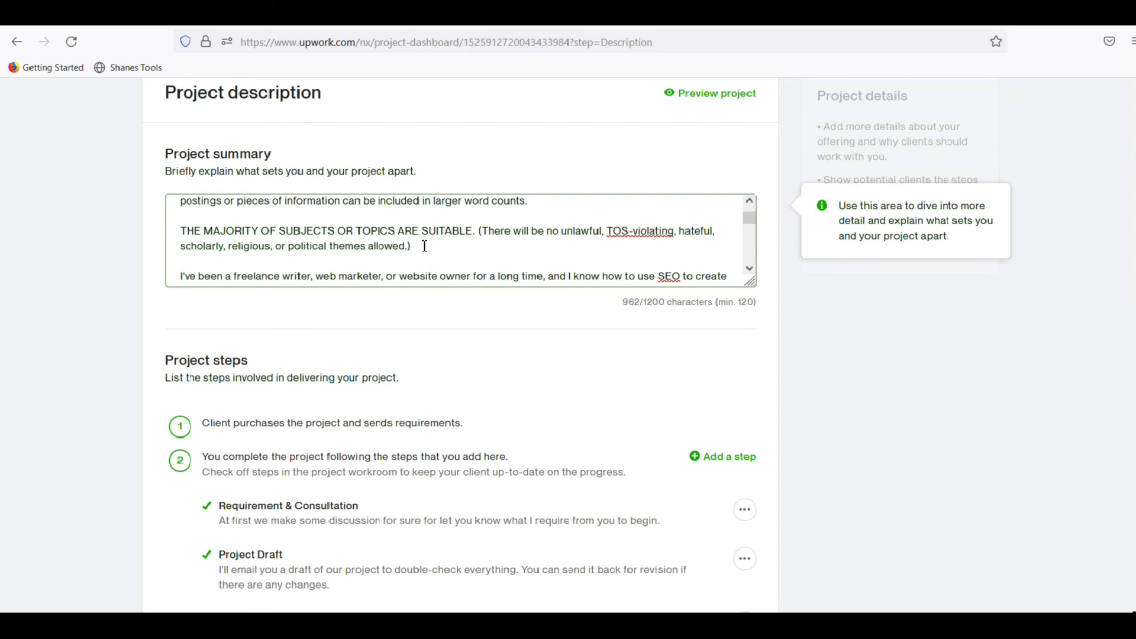
scroll(417, 245, "down", 2)
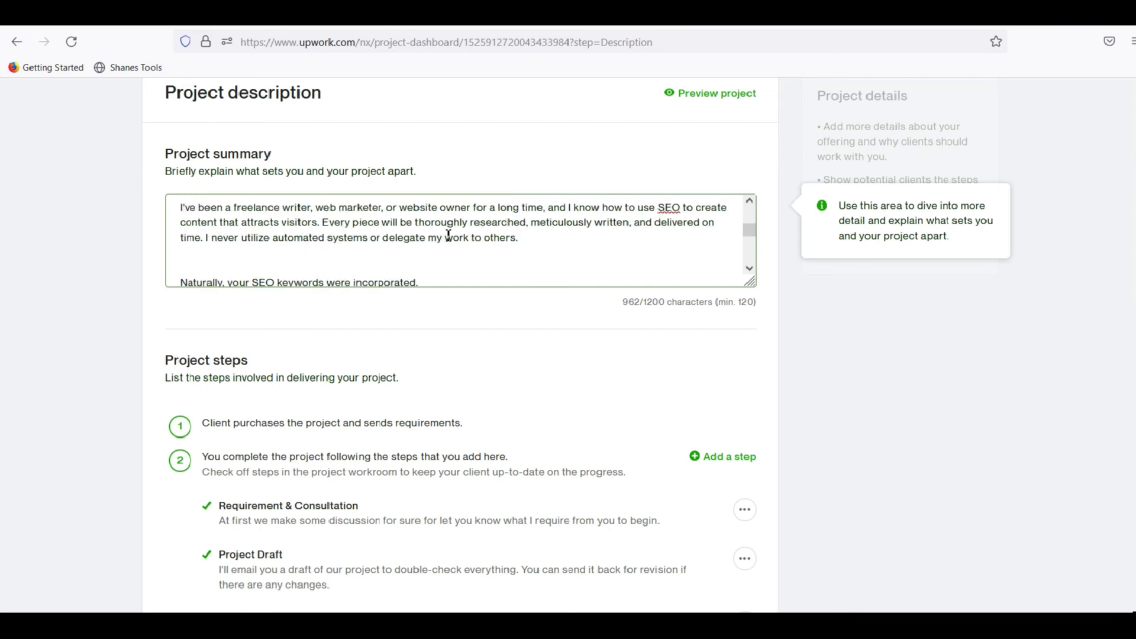
scroll(449, 235, "up", 2)
scroll(369, 266, "down", 2)
scroll(414, 234, "up", 2)
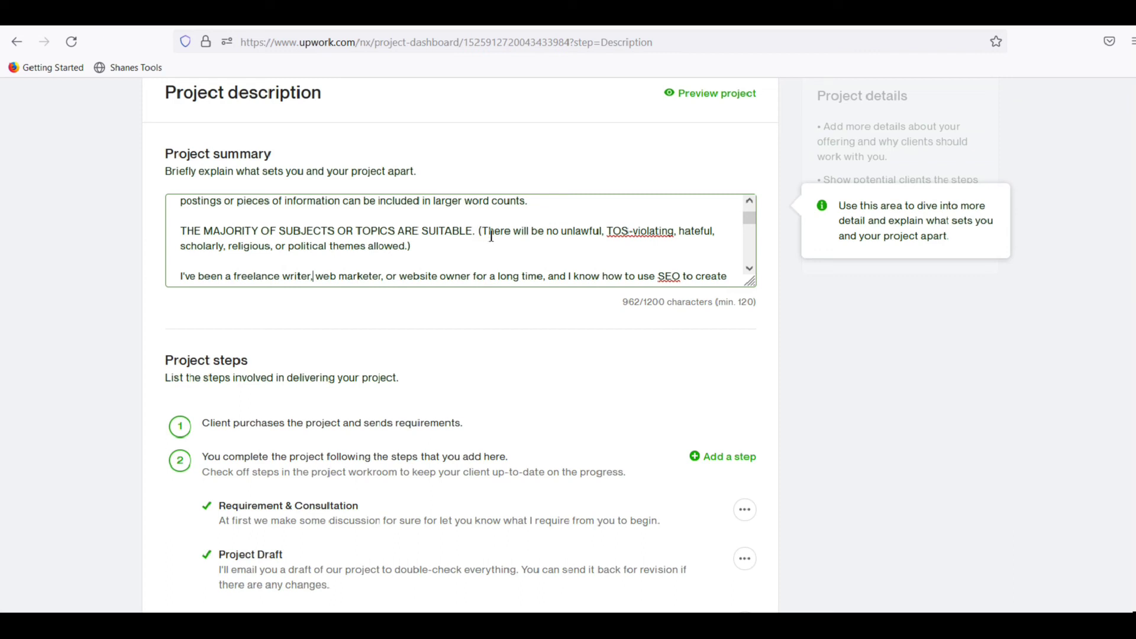
left_click_drag(480, 232, 497, 245)
key("BackSpace")
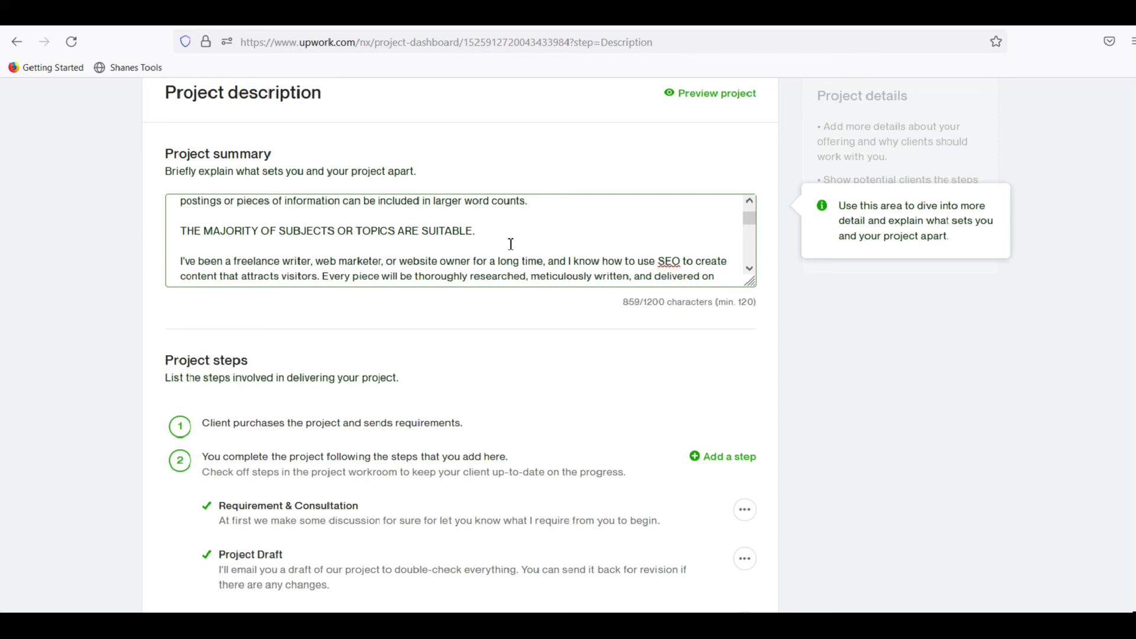
- Change "one-of-a-kind" to "one of a kind" in the opening sentence of the project summary
scroll(541, 247, "up", 1)
scroll(541, 248, "up", 1)
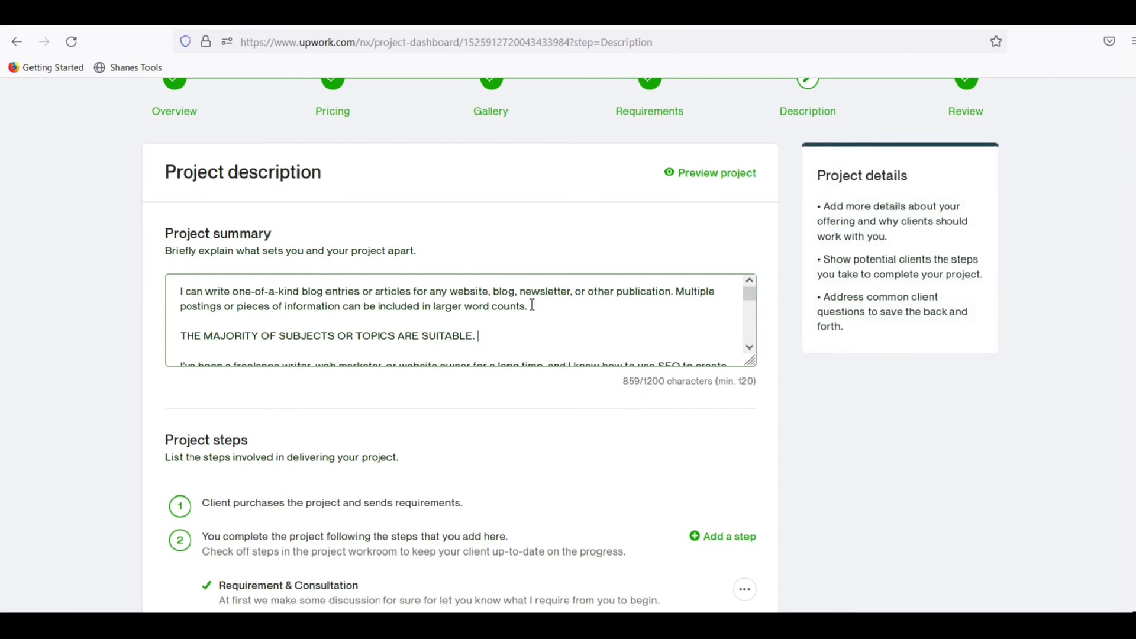
left_click(258, 291)
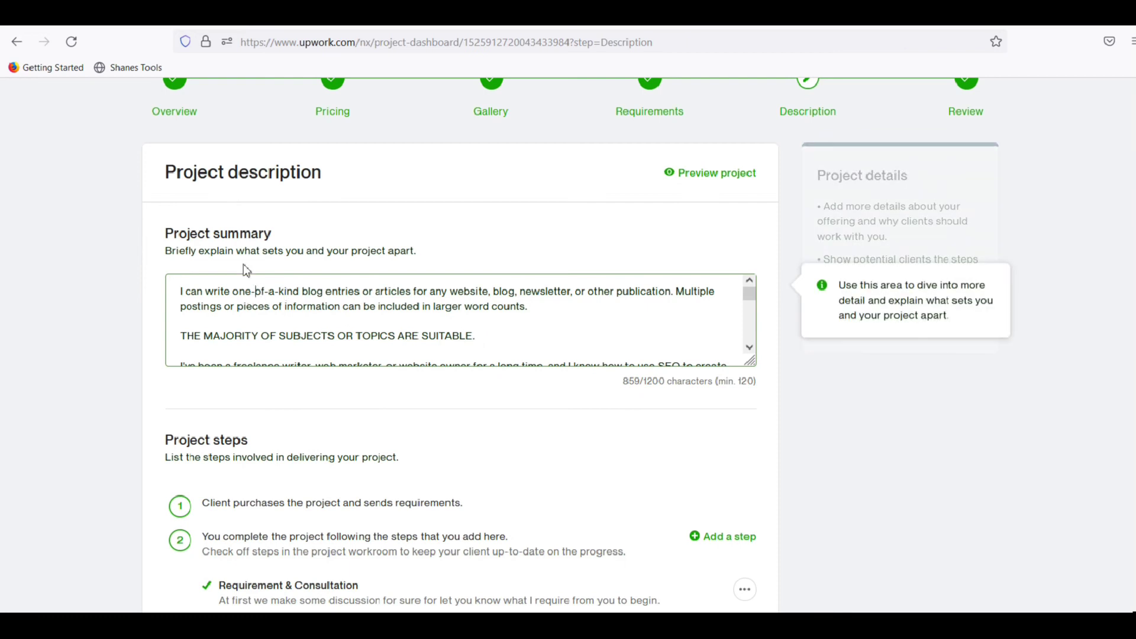
key("BackSpace")
left_click(263, 291)
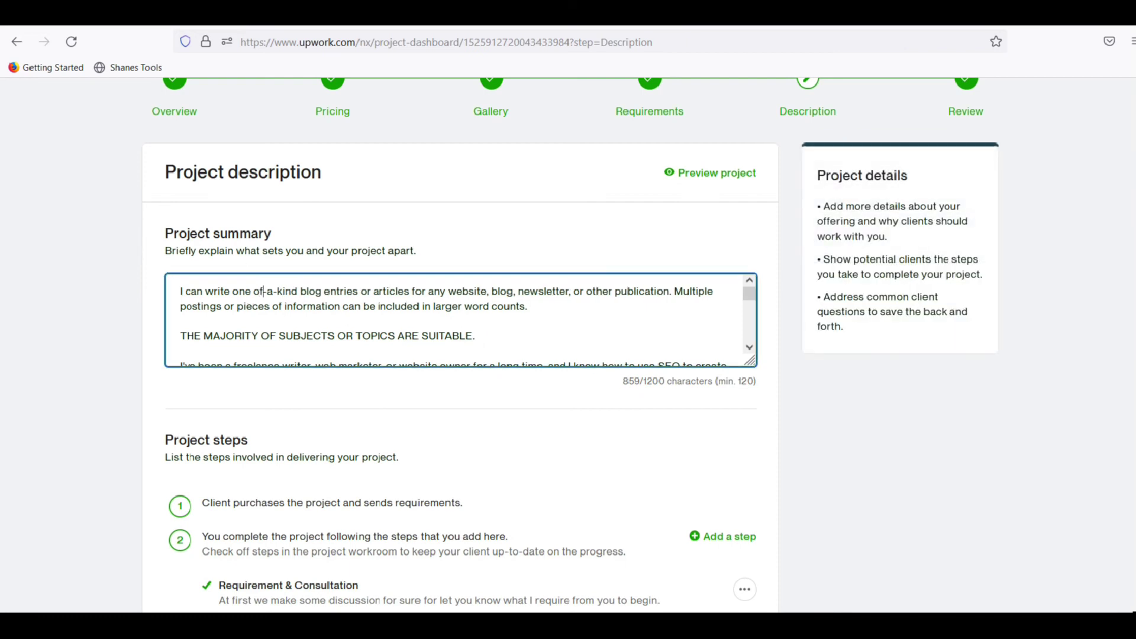
key("Delete")
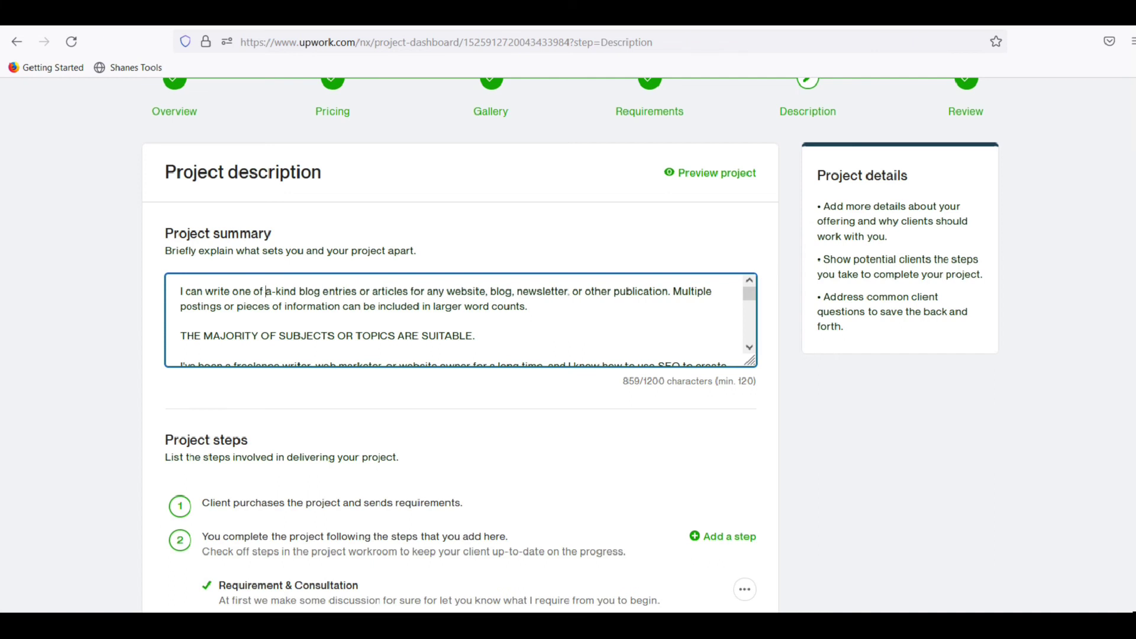
key("Delete")
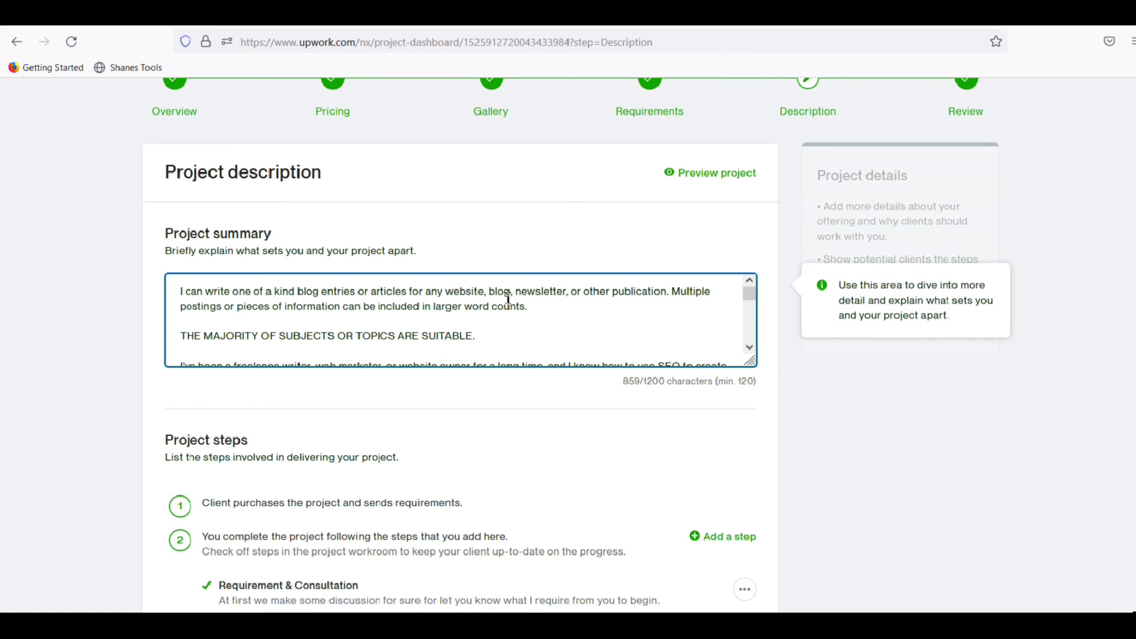
- Remove the commas after "website", "blog" and "newsletter" in the project summary's opening sentence
left_click(486, 292)
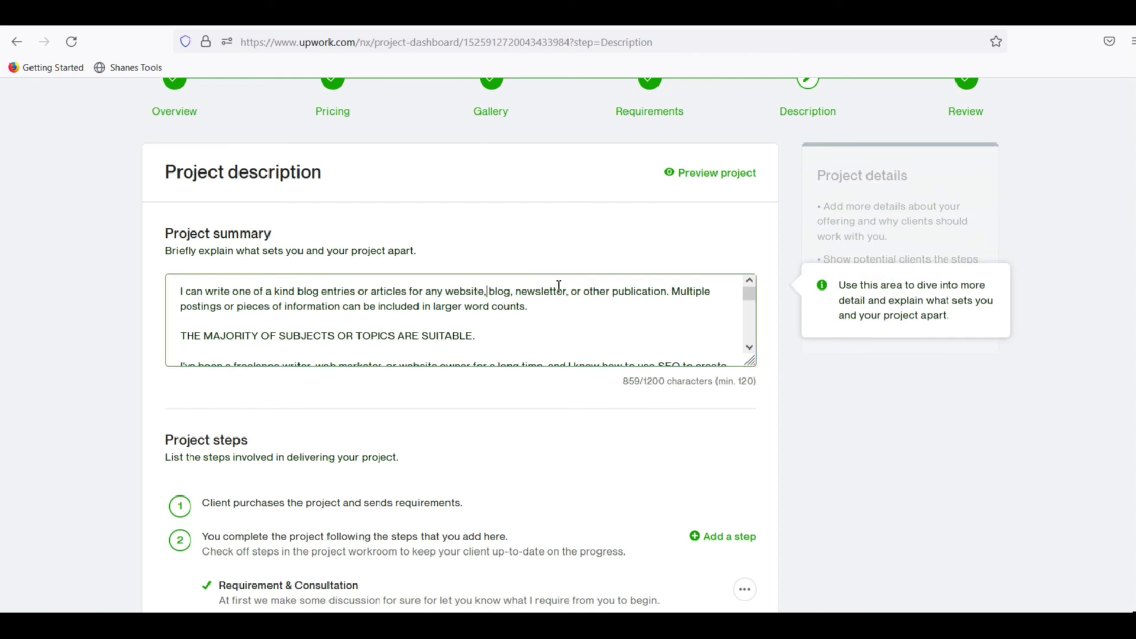
key("BackSpace")
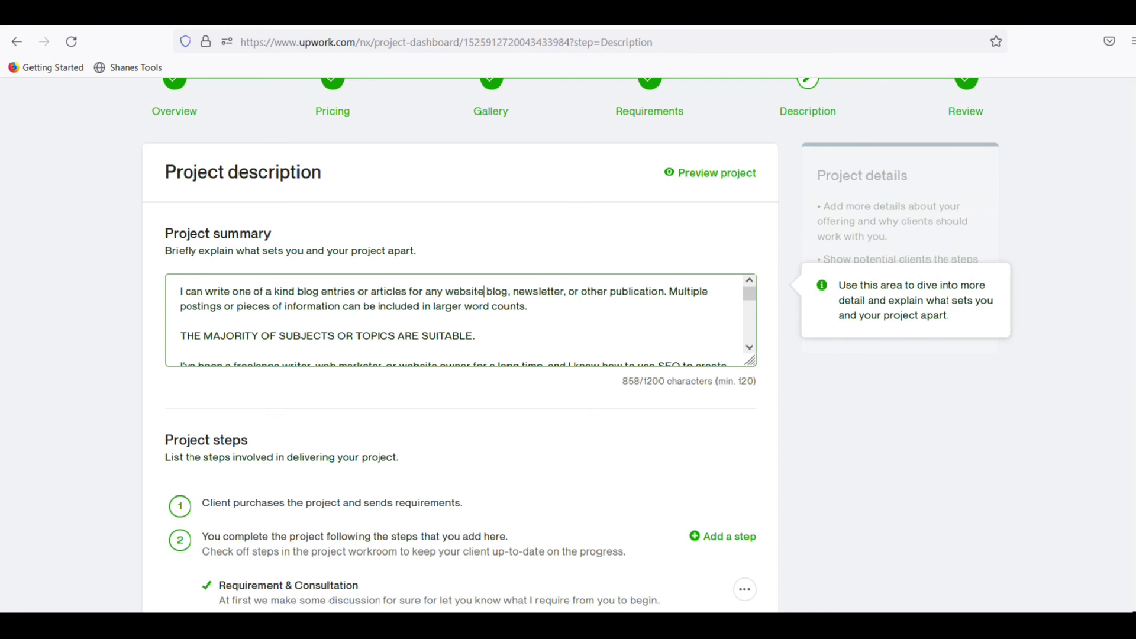
left_click(517, 292)
key("BackSpace")
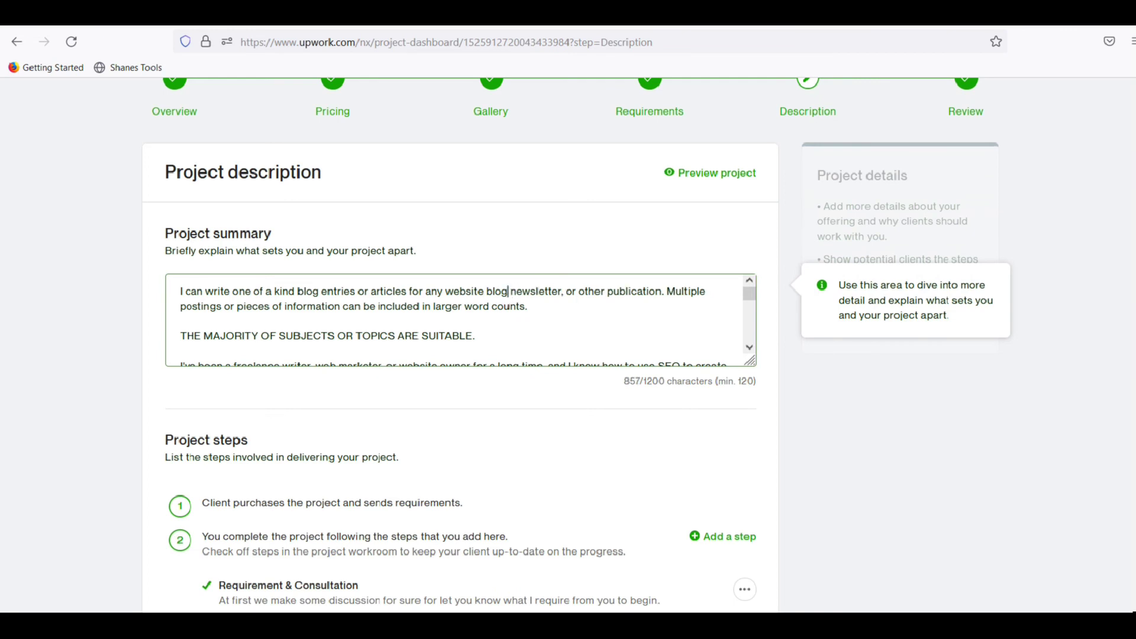
left_click(563, 292)
key("BackSpace")
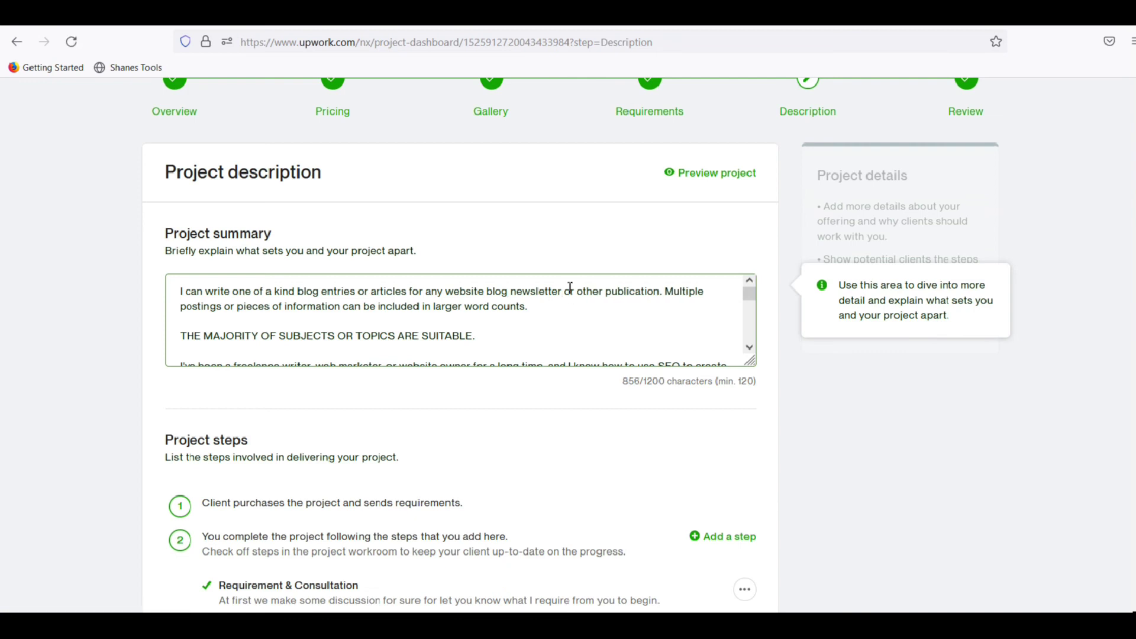
- Examine the project steps and the frequently asked questions with their answers further down the Description stage
left_click(734, 423)
scroll(761, 428, "down", 5)
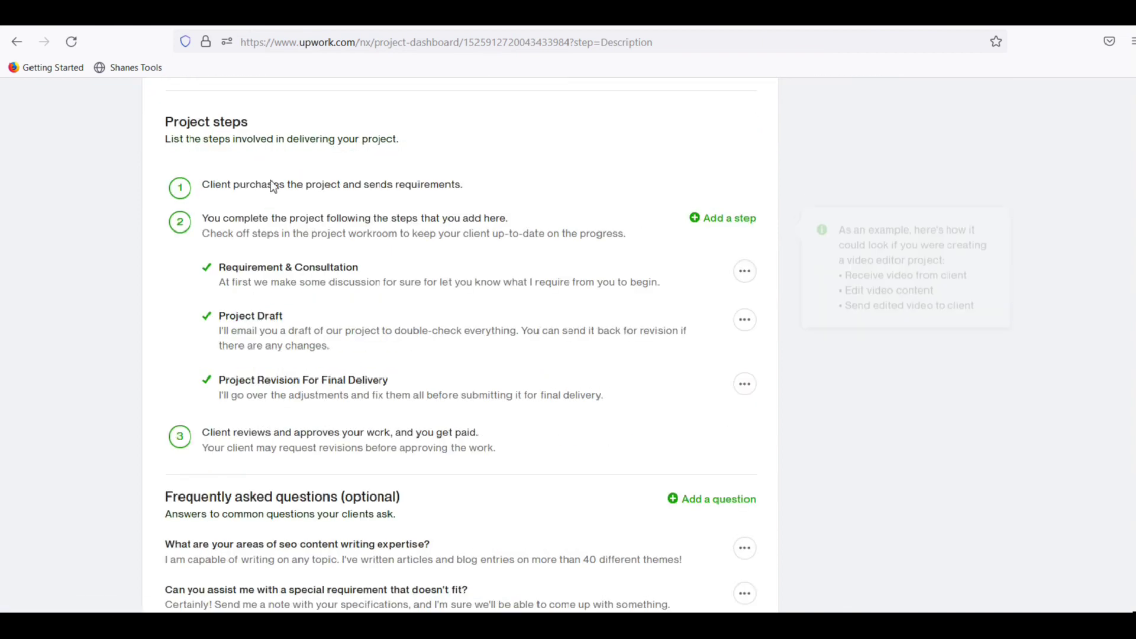
left_click_drag(165, 122, 250, 125)
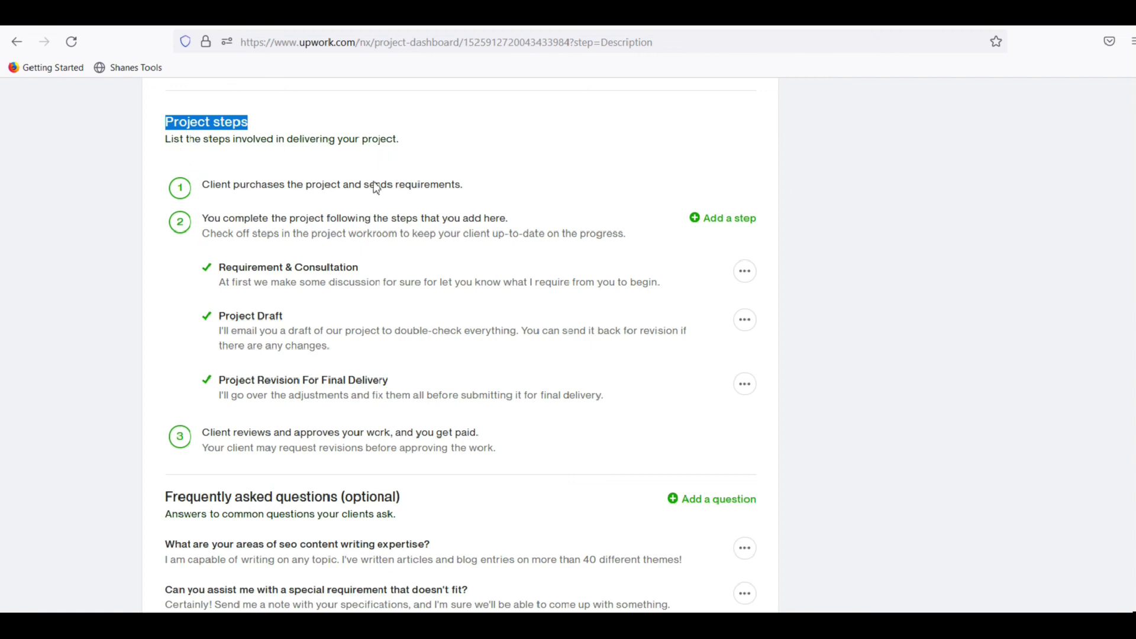
mouse_move(397, 261)
mouse_move(420, 324)
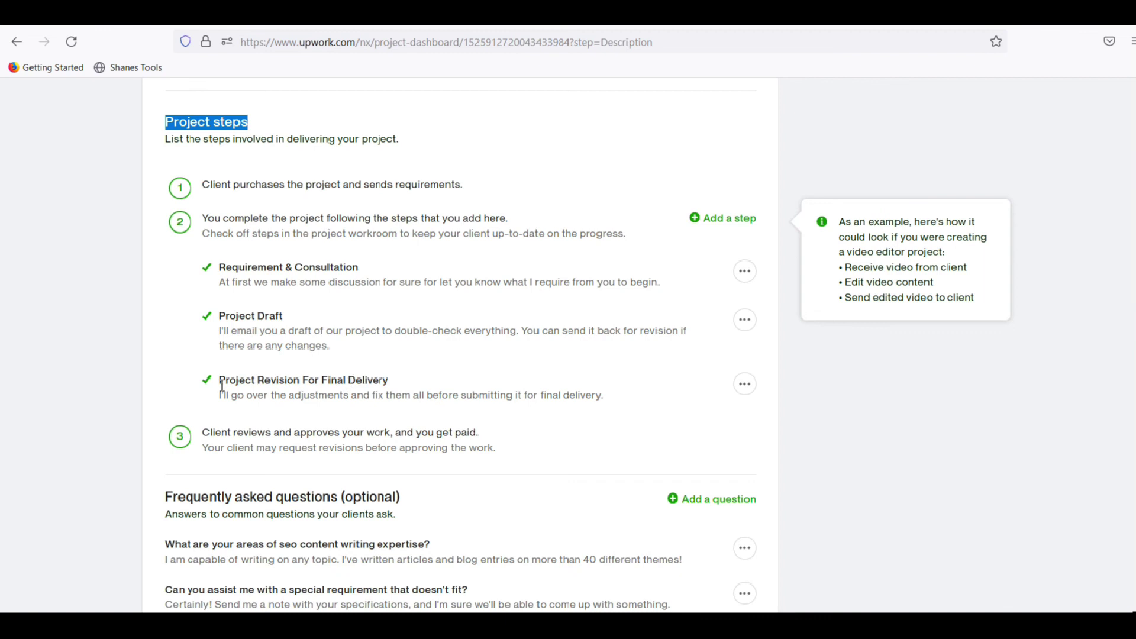
scroll(432, 361, "down", 4)
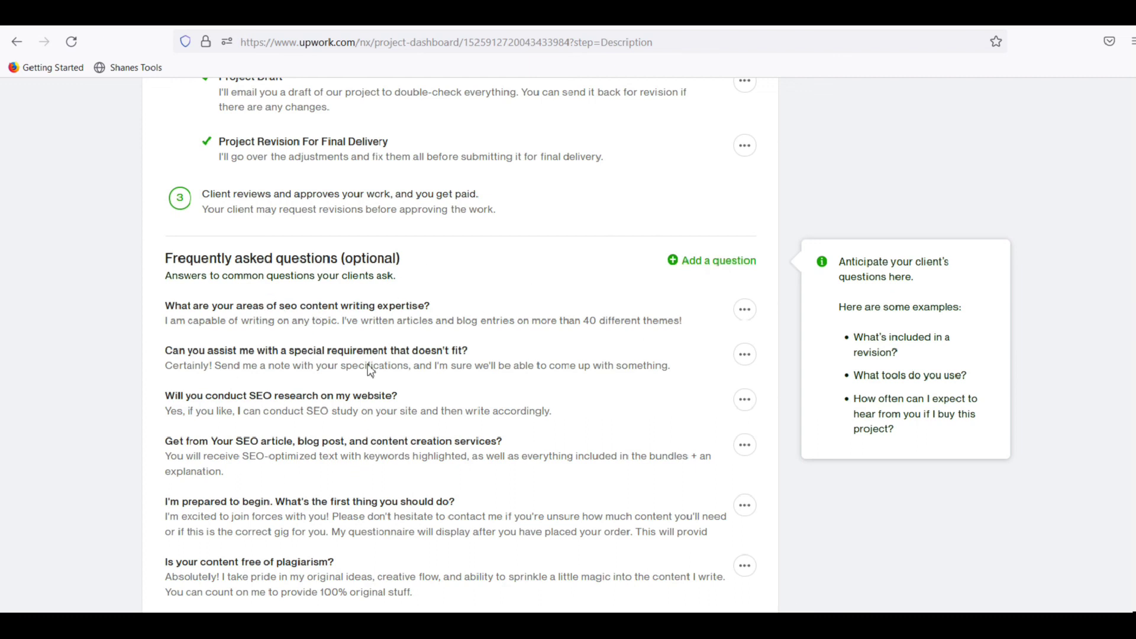
scroll(366, 389, "down", 3)
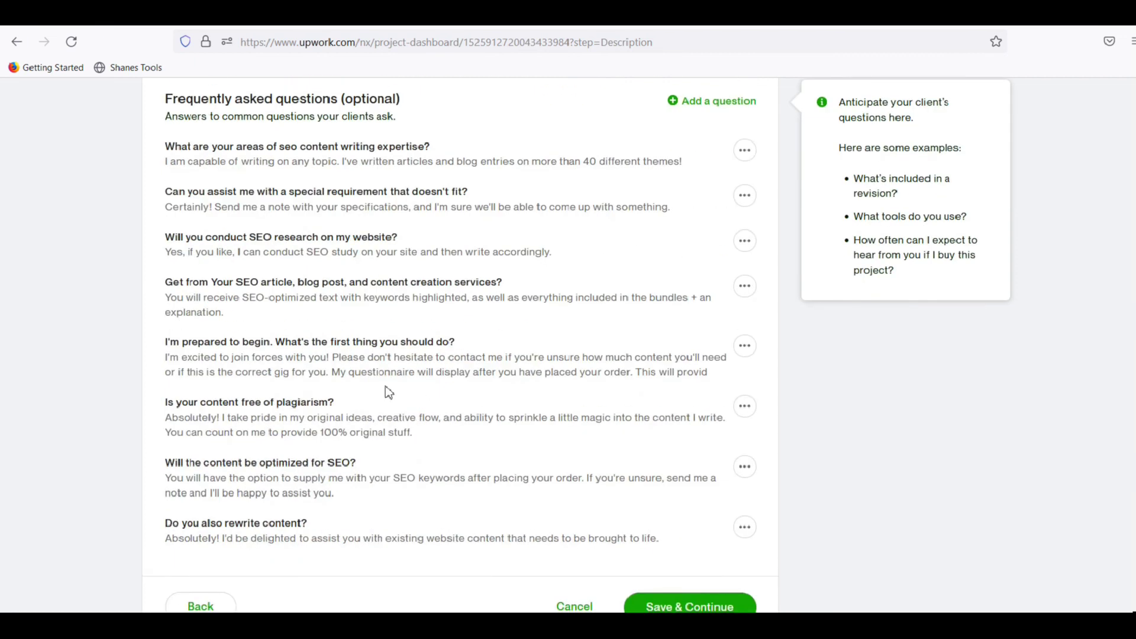
scroll(402, 391, "up", 2)
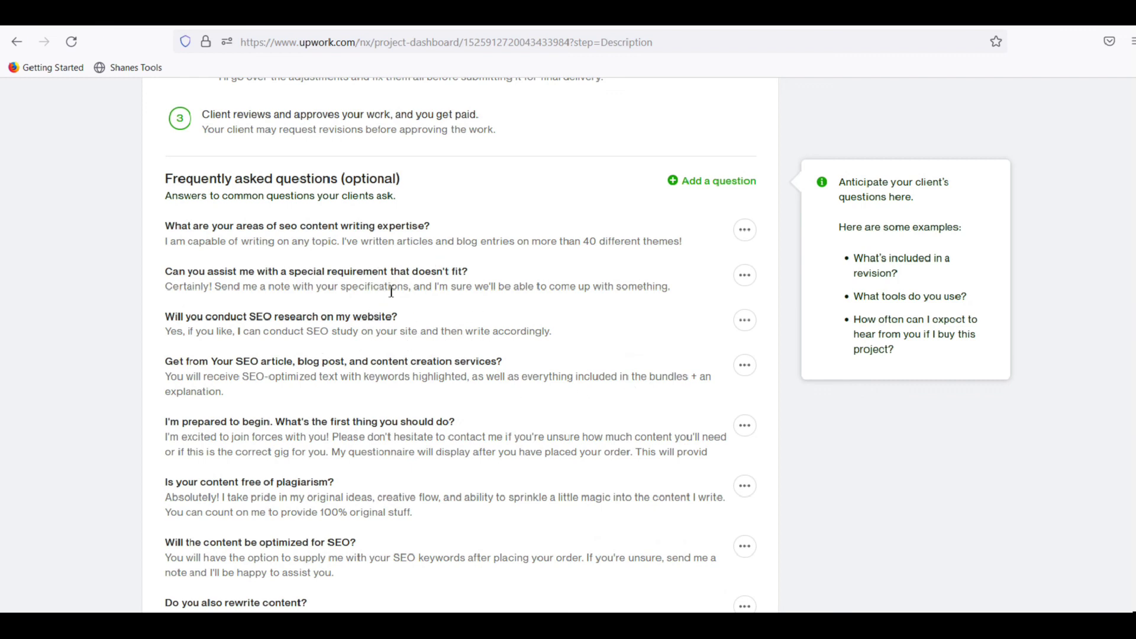
scroll(348, 380, "down", 2)
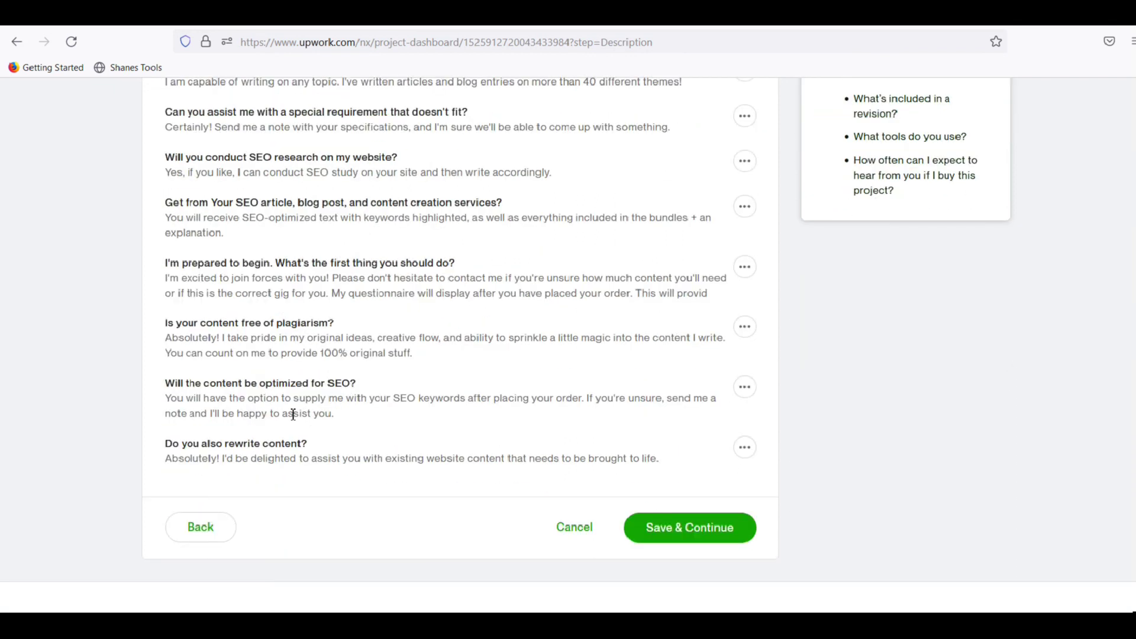
- Look over the frequently asked questions once more and go to the project's Review stage
scroll(431, 398, "up", 2)
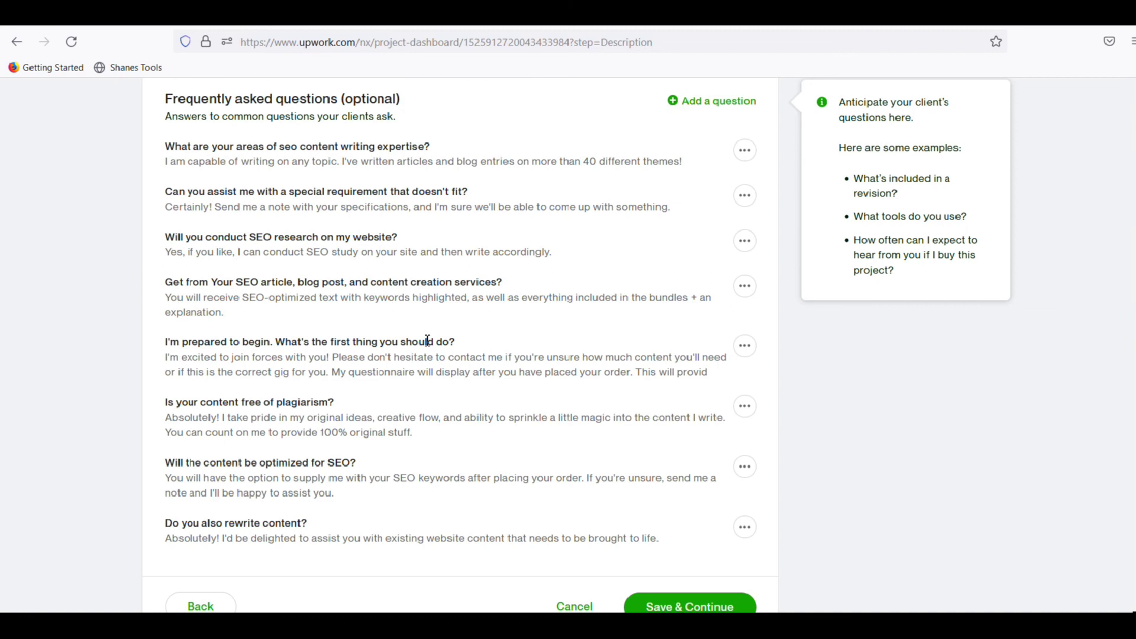
scroll(543, 303, "up", 2)
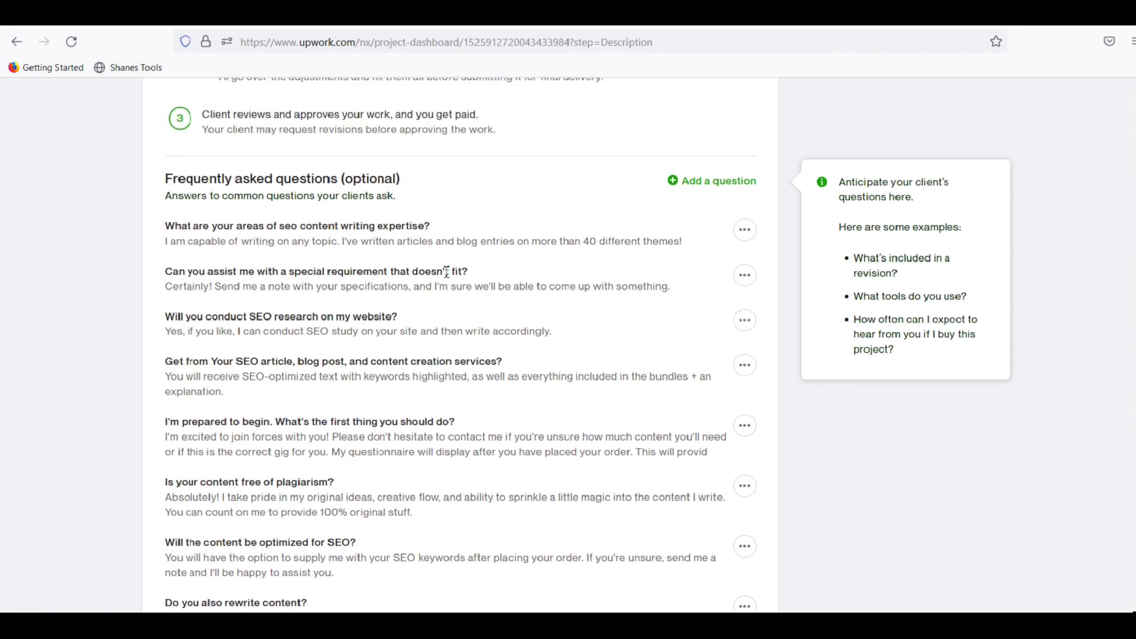
scroll(602, 327, "down", 4)
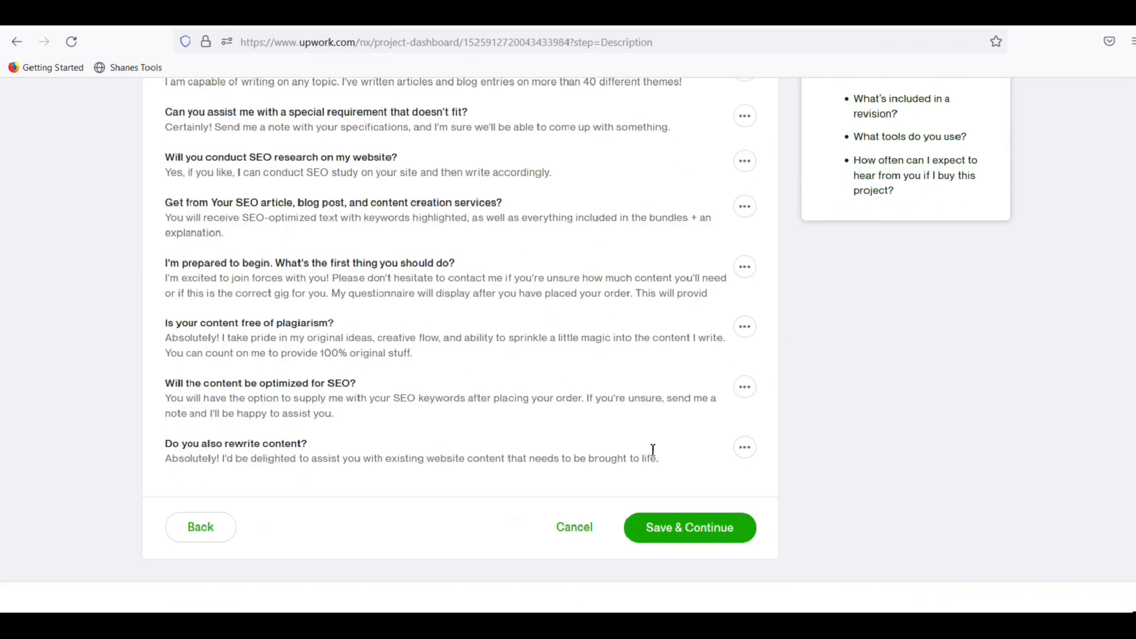
scroll(718, 491, "up", 8)
scroll(723, 469, "up", 8)
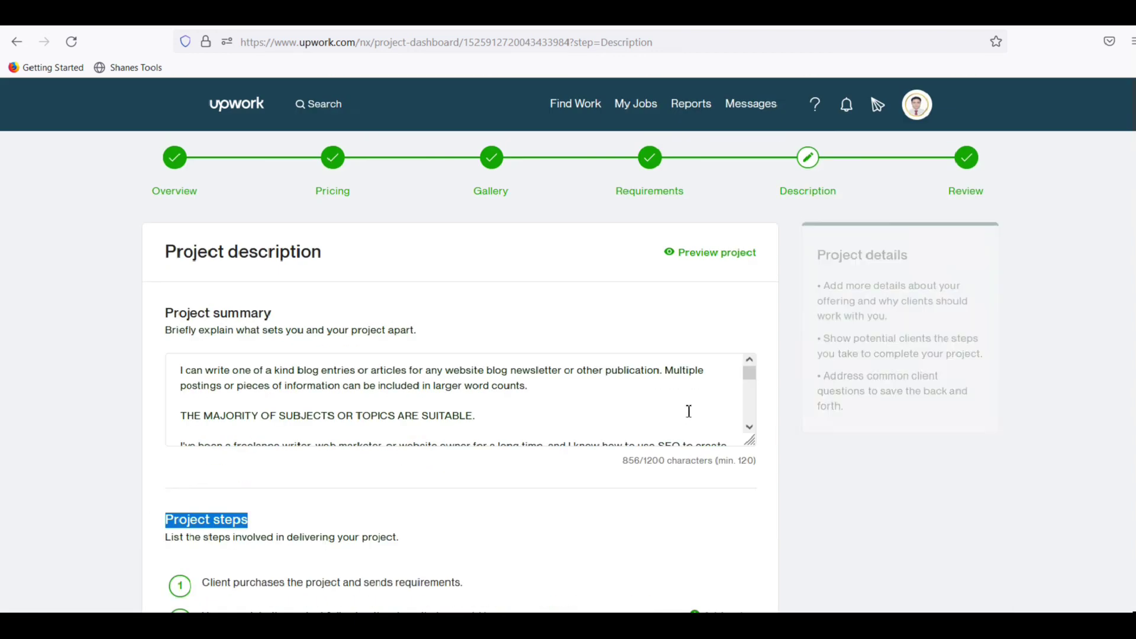
left_click(950, 175)
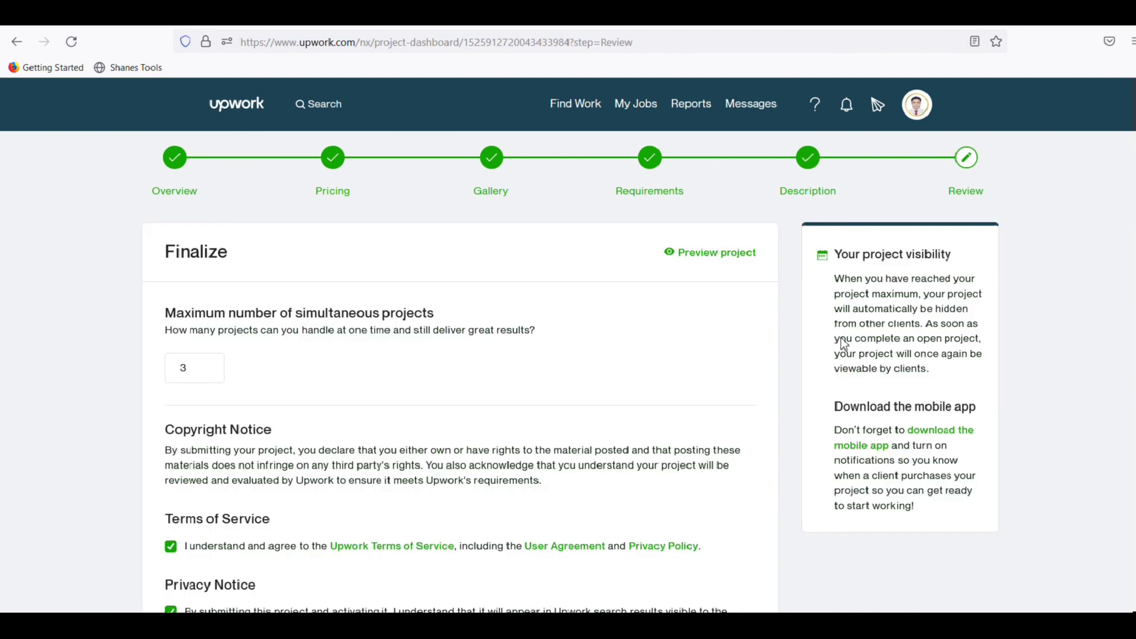
- Review the finalizing options and select the value for the maximum number of simultaneous projects
scroll(718, 360, "down", 3)
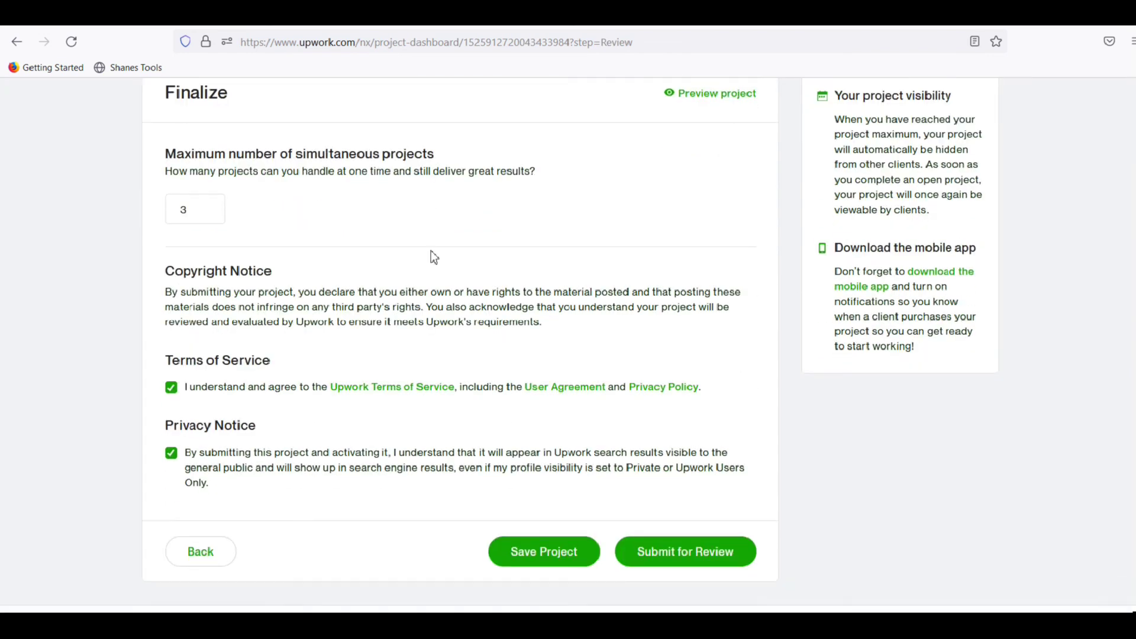
scroll(433, 254, "up", 2)
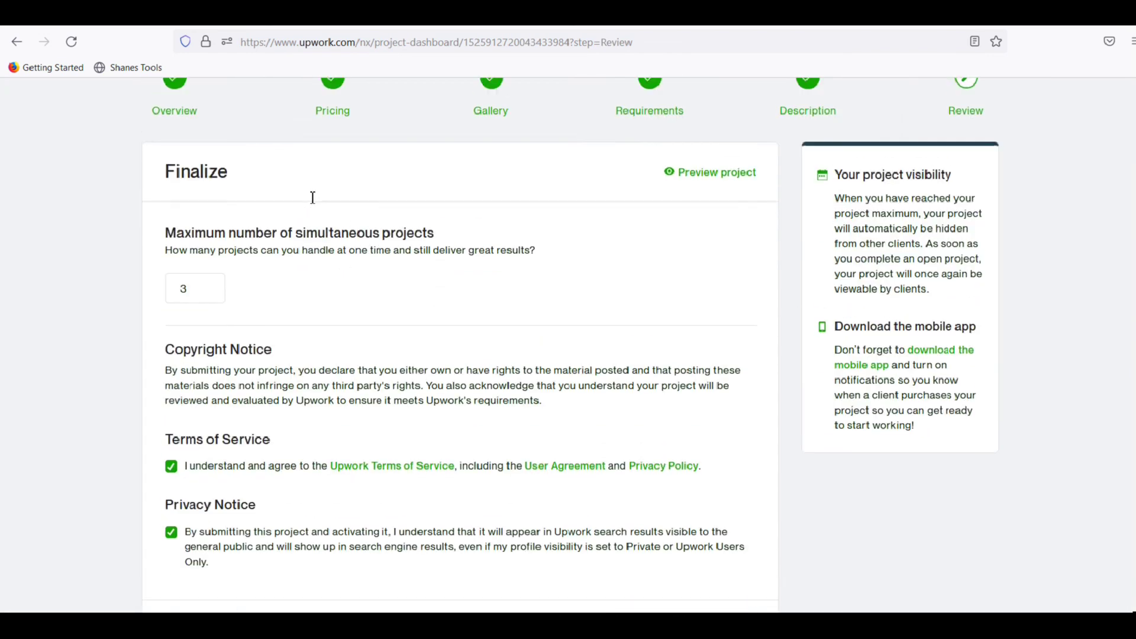
left_click(202, 288)
double_click(184, 293)
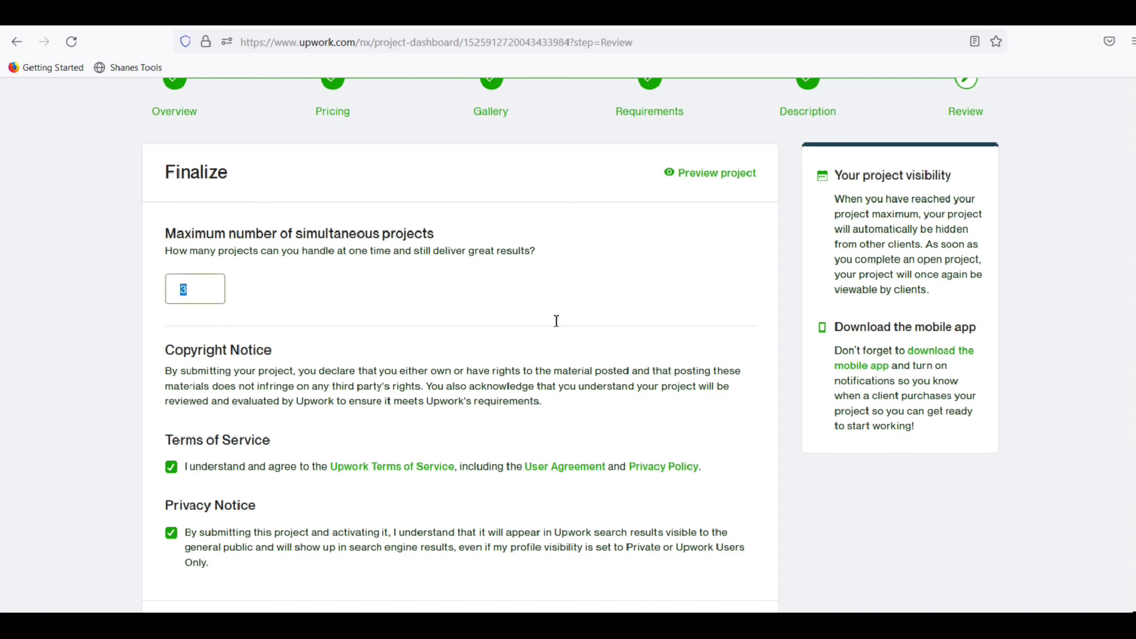
- Submit the project for review, reading the list of disallowed content before confirming that it is sent
scroll(557, 320, "down", 3)
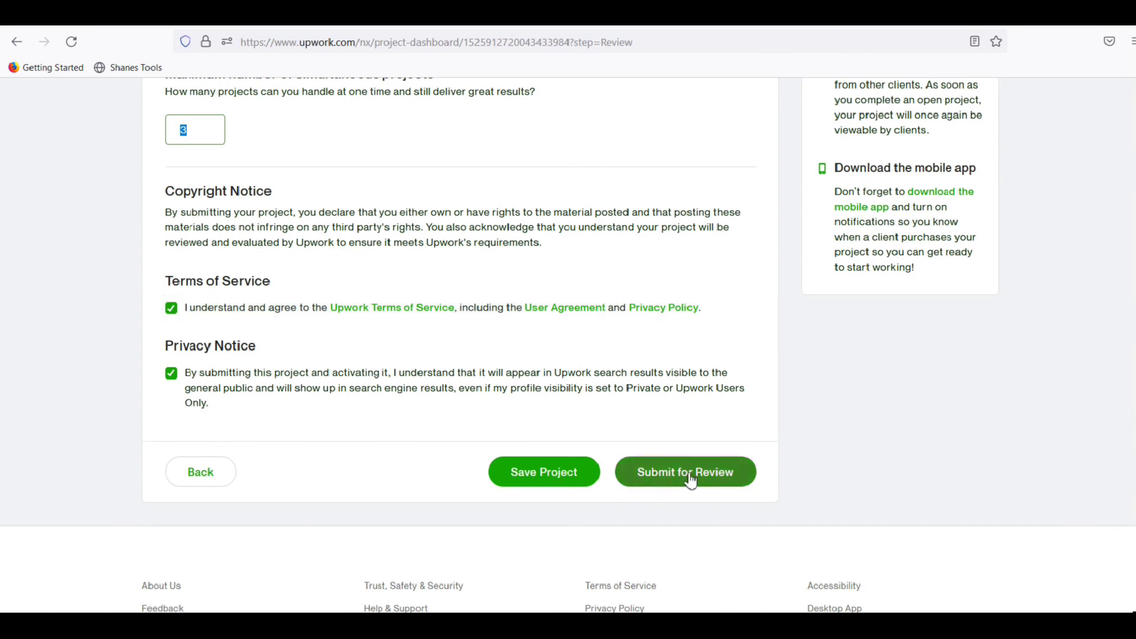
left_click(668, 475)
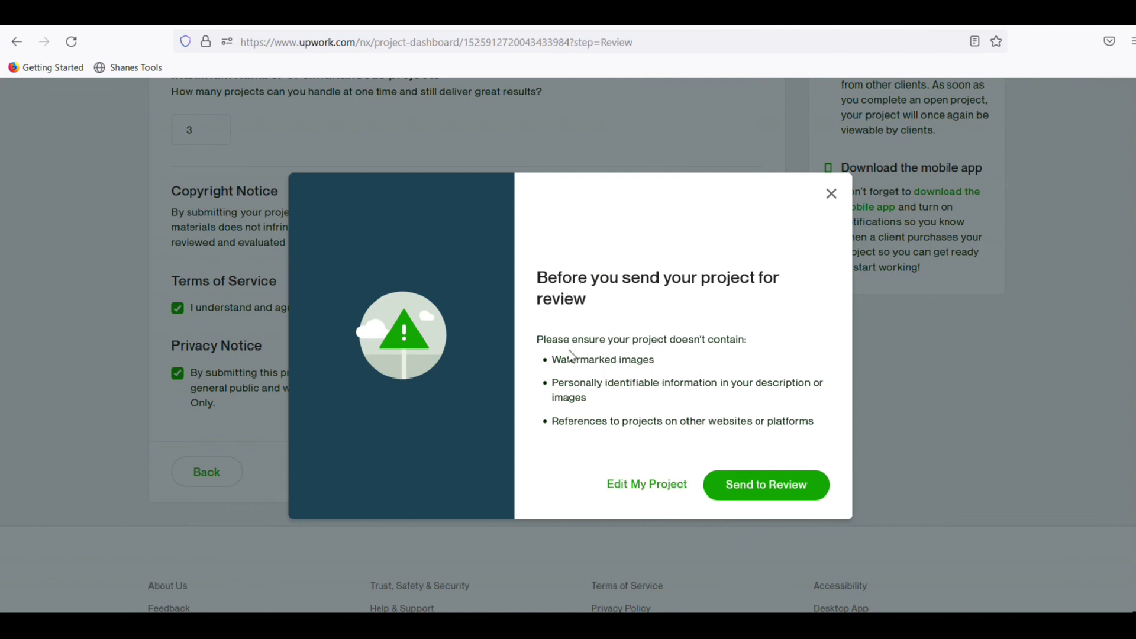
left_click_drag(561, 360, 654, 360)
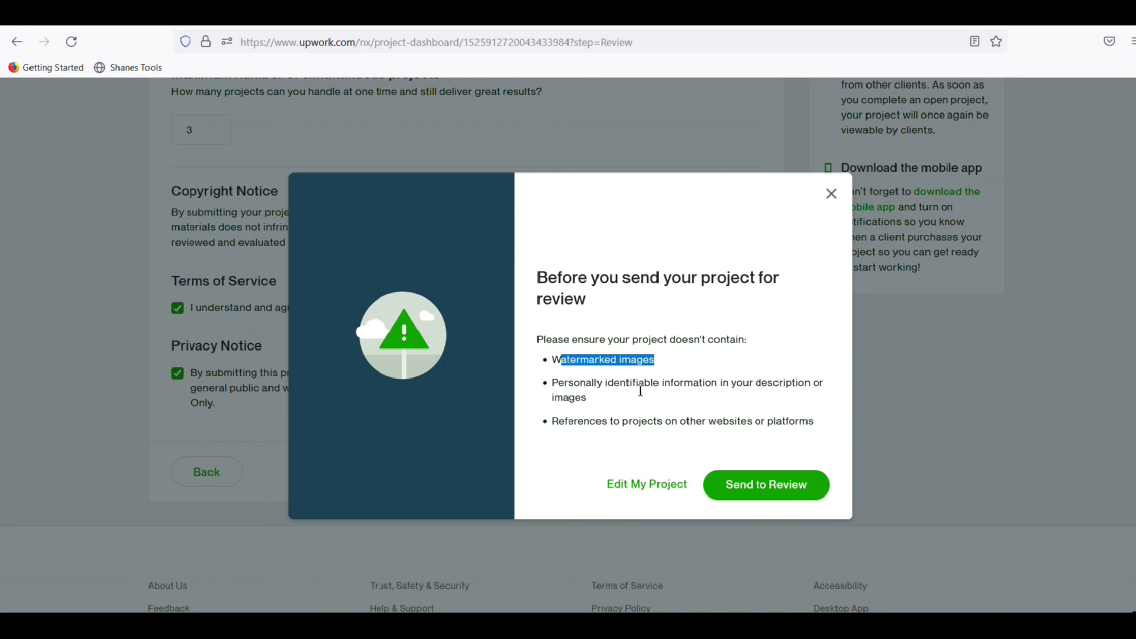
left_click_drag(563, 424, 724, 426)
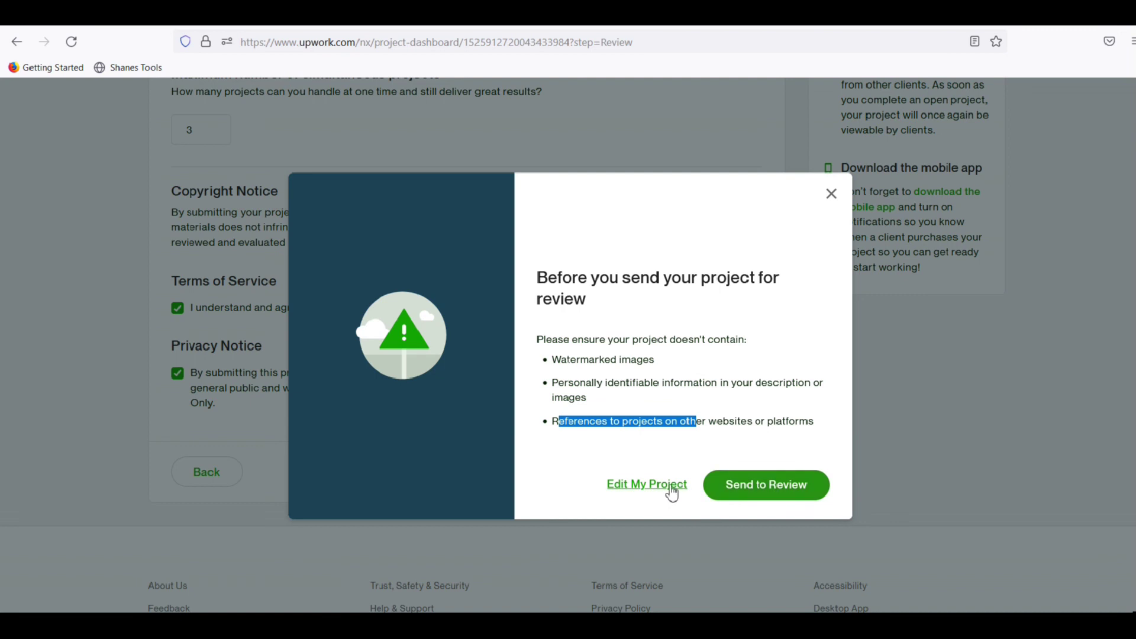
left_click(739, 494)
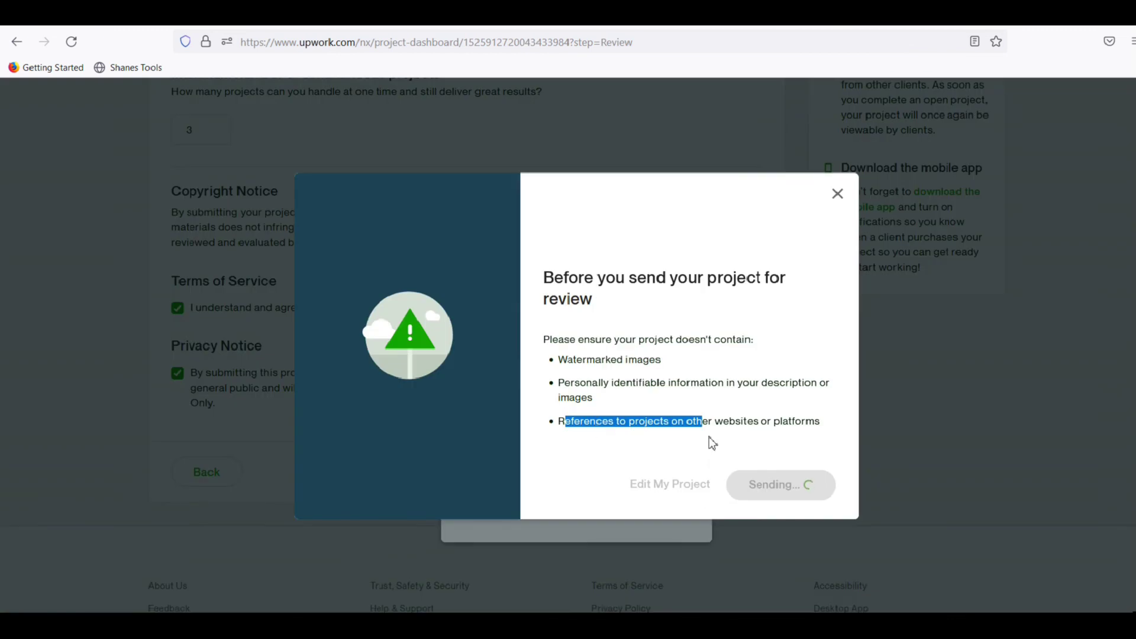
left_click(775, 490)
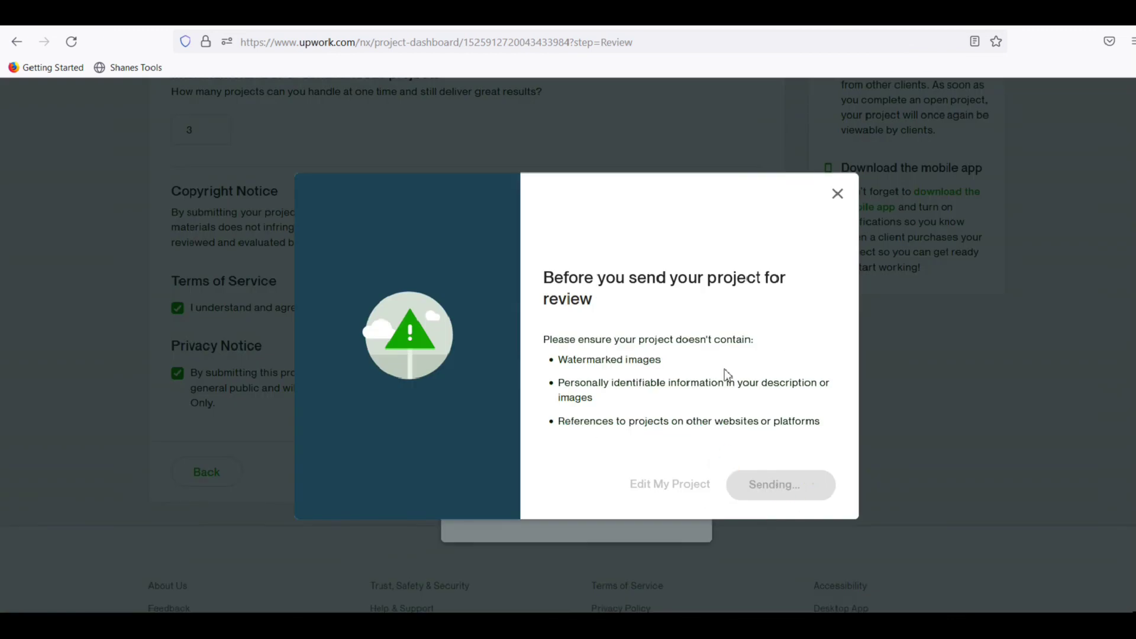